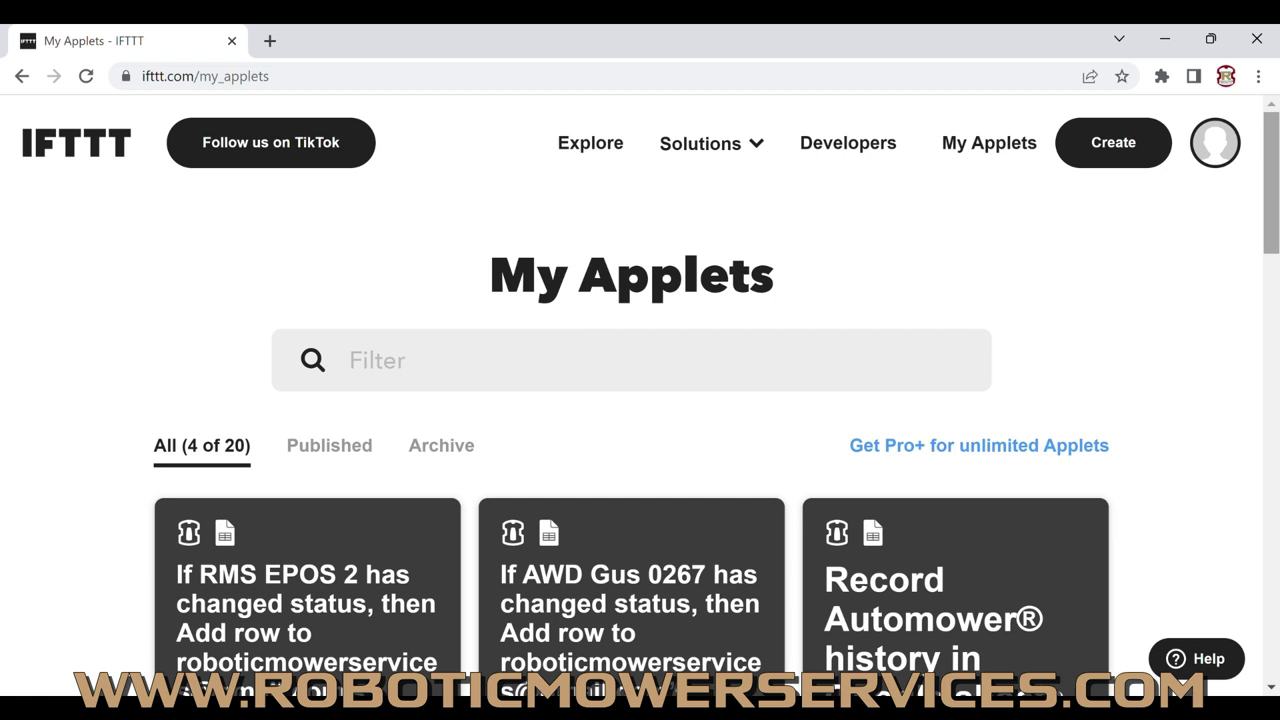
Start a new applet and choose Husqvarna Automower as the If This service
left_click(1111, 160)
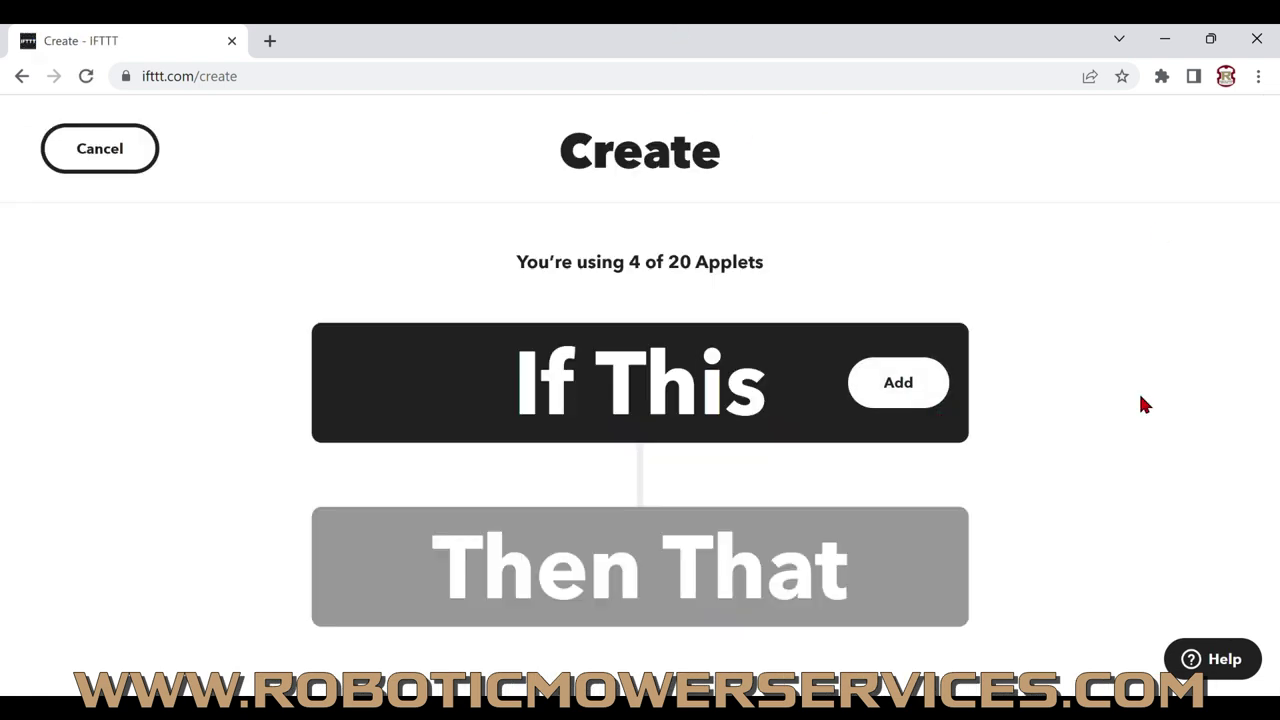
left_click(921, 396)
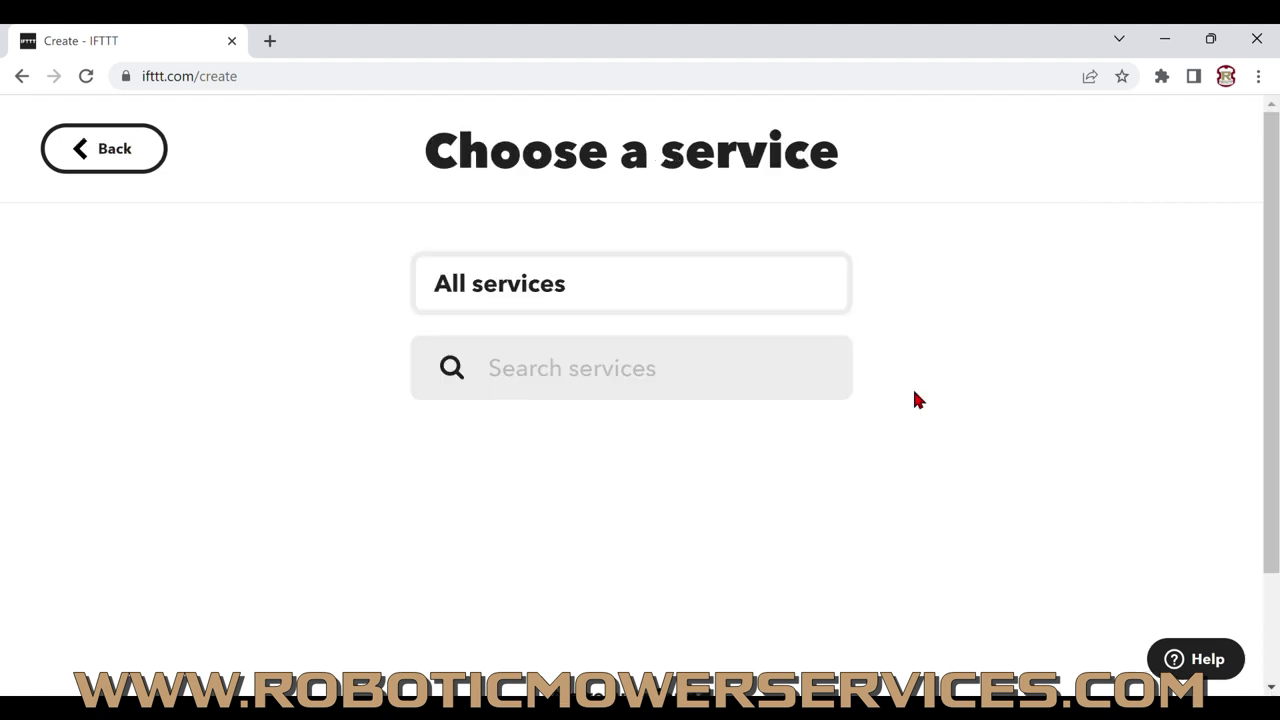
left_click(585, 375)
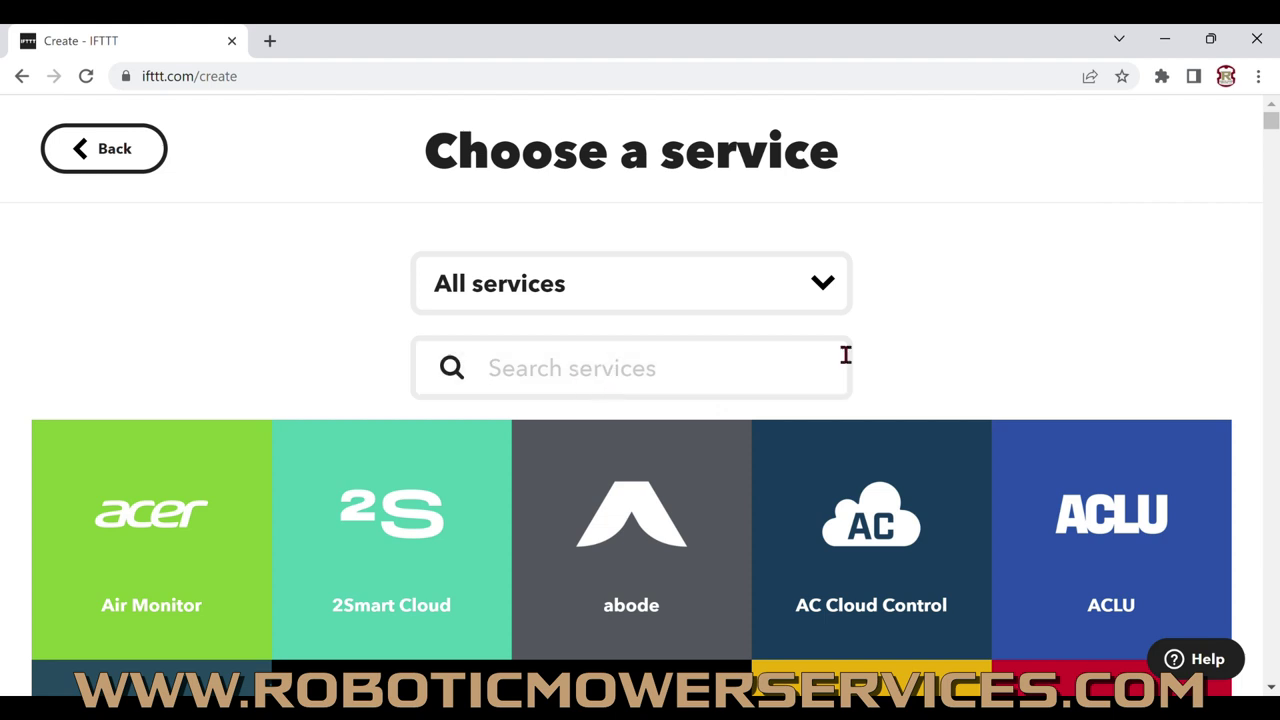
type("Husq")
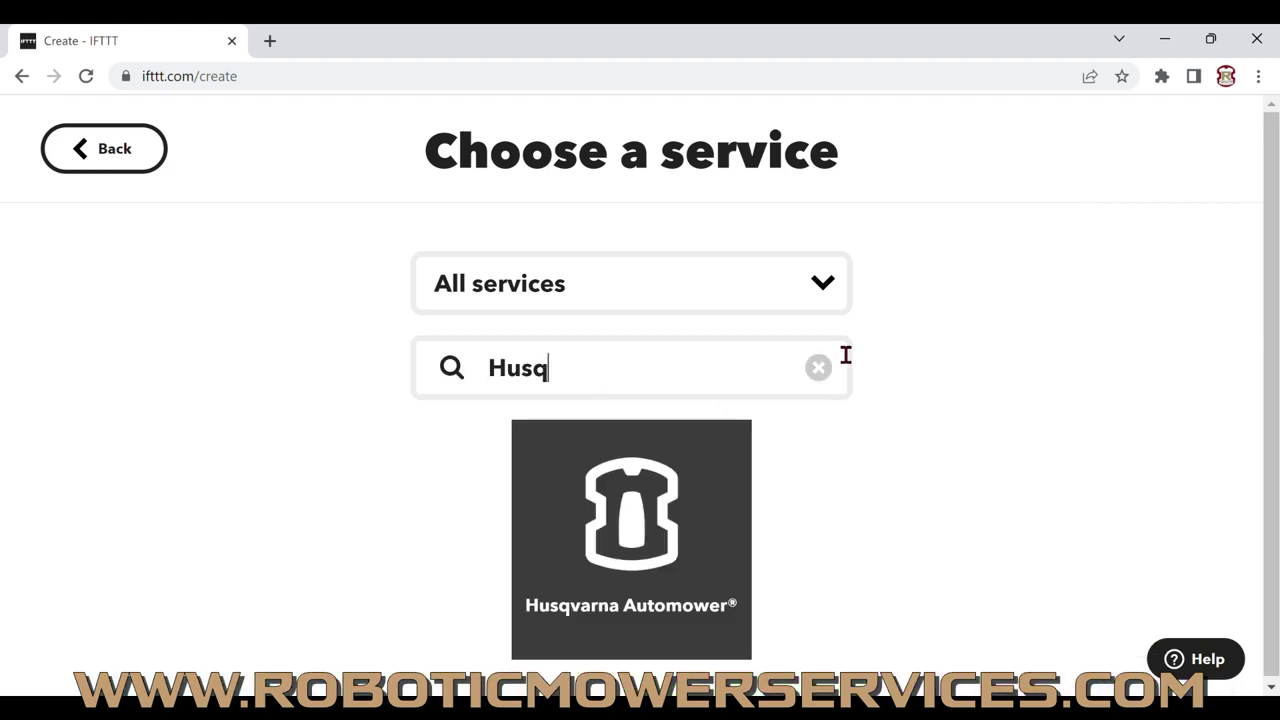
type("varna")
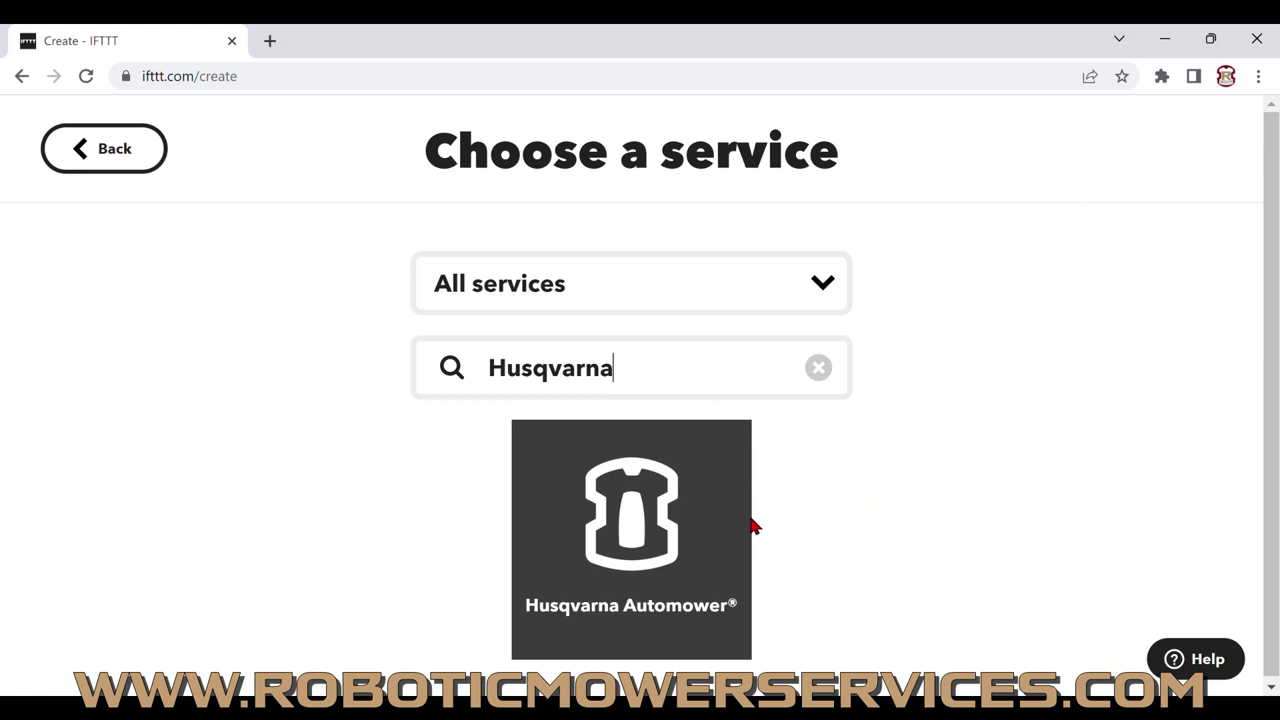
left_click(640, 550)
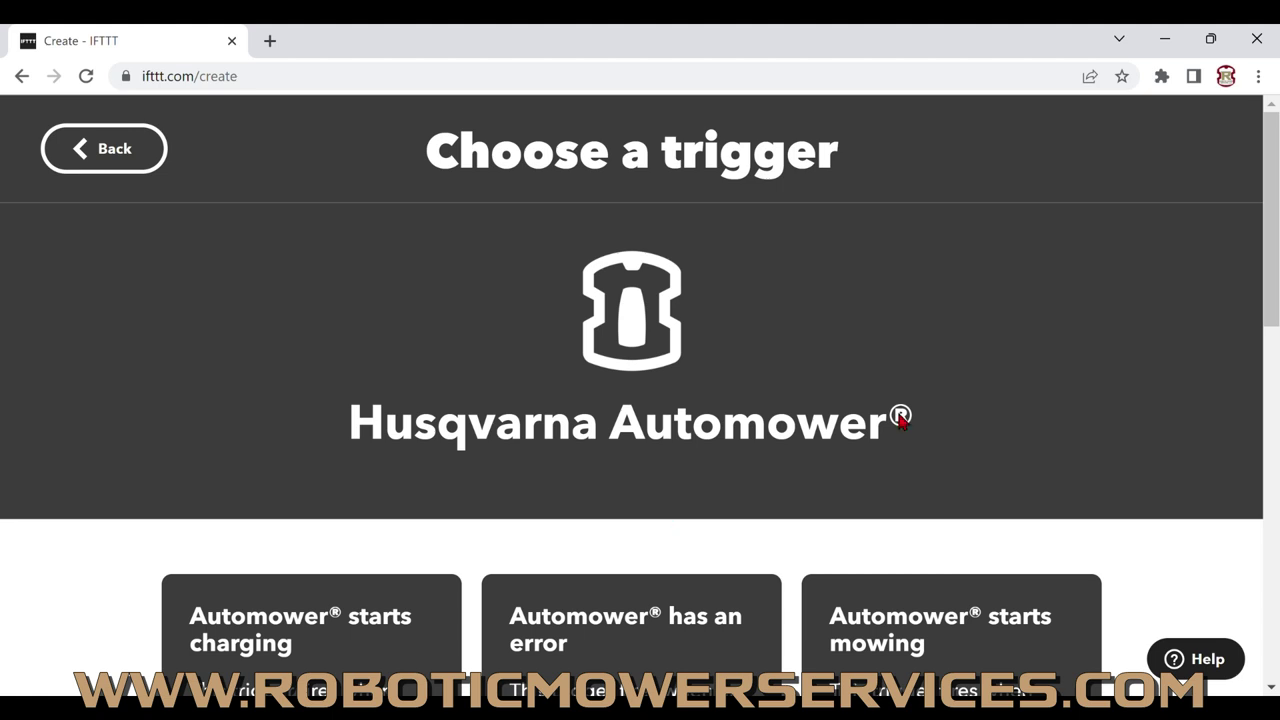
Look through the Automower triggers, from starts charging to status changed and going home
scroll(1276, 218, "down", 1)
scroll(1276, 218, "down", 3)
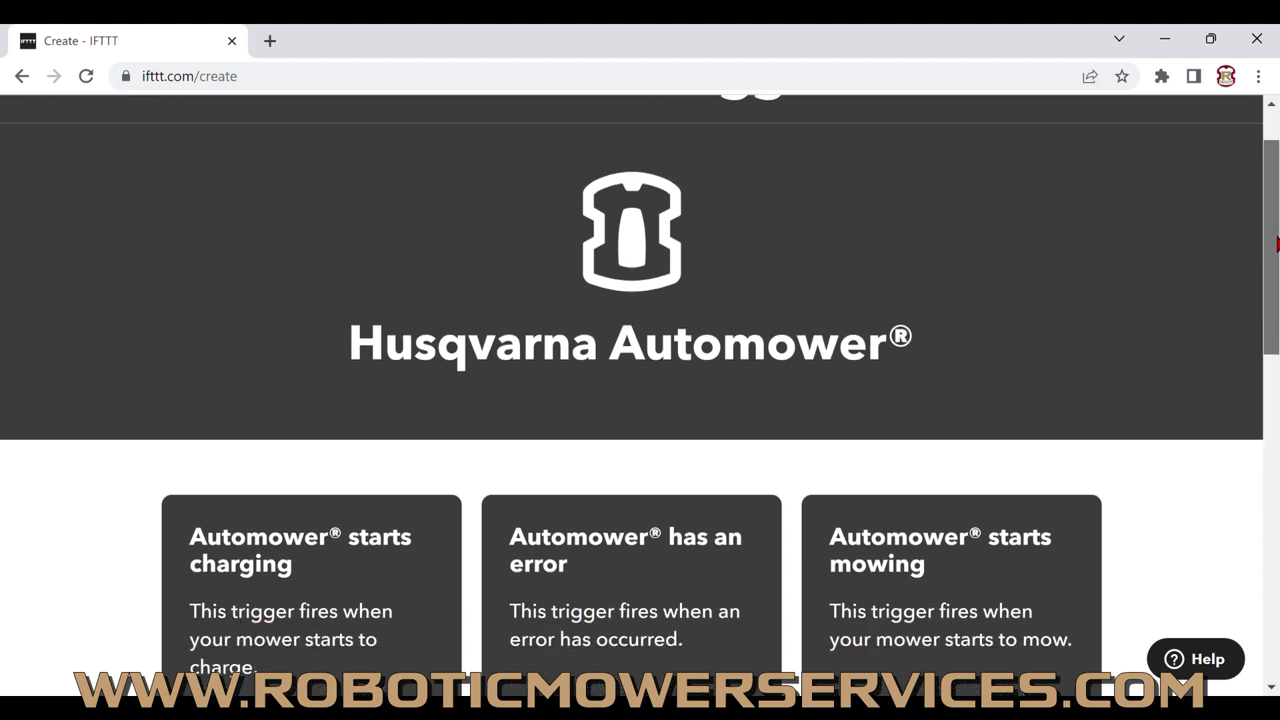
scroll(640, 395, "down", 3)
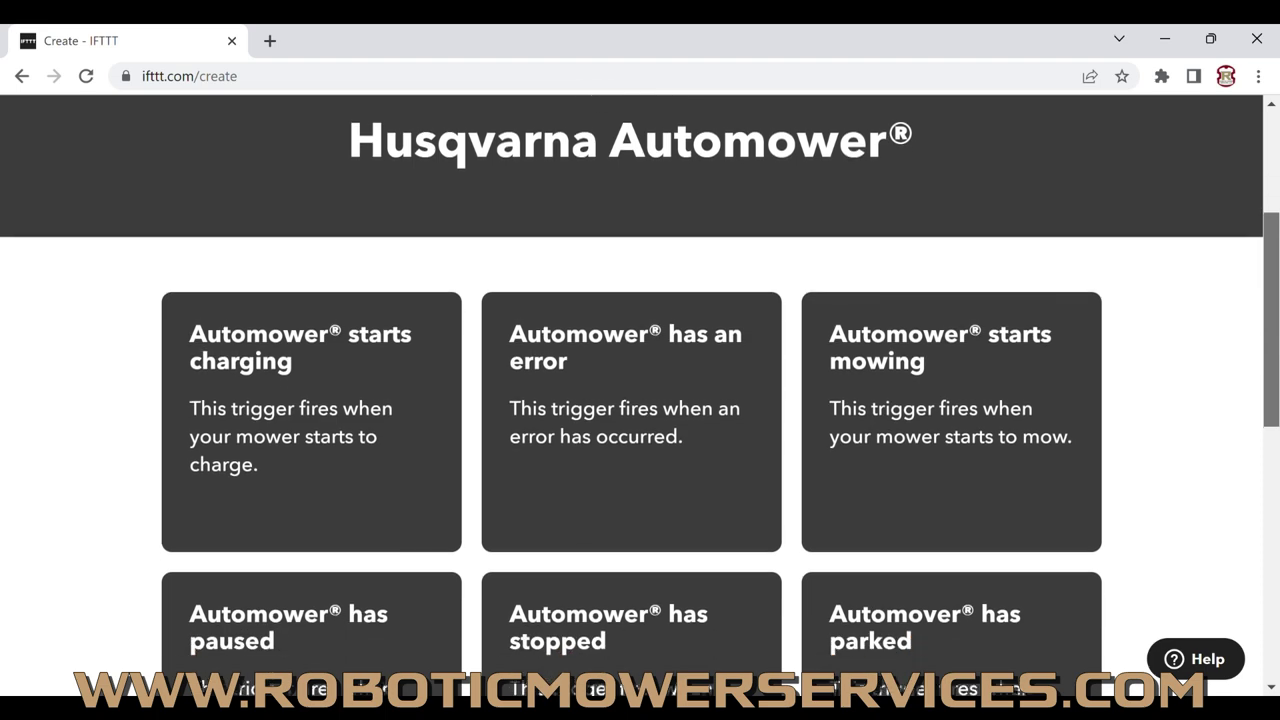
scroll(640, 395, "down", 3)
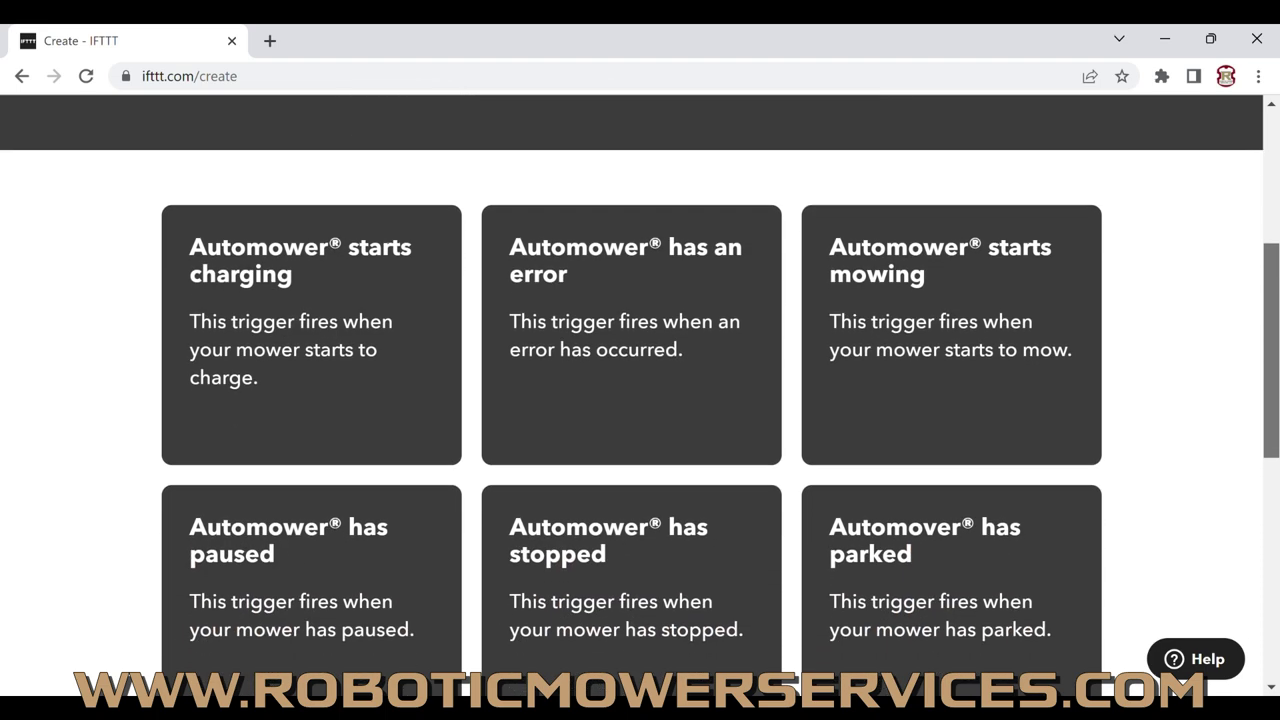
scroll(640, 395, "down", 2)
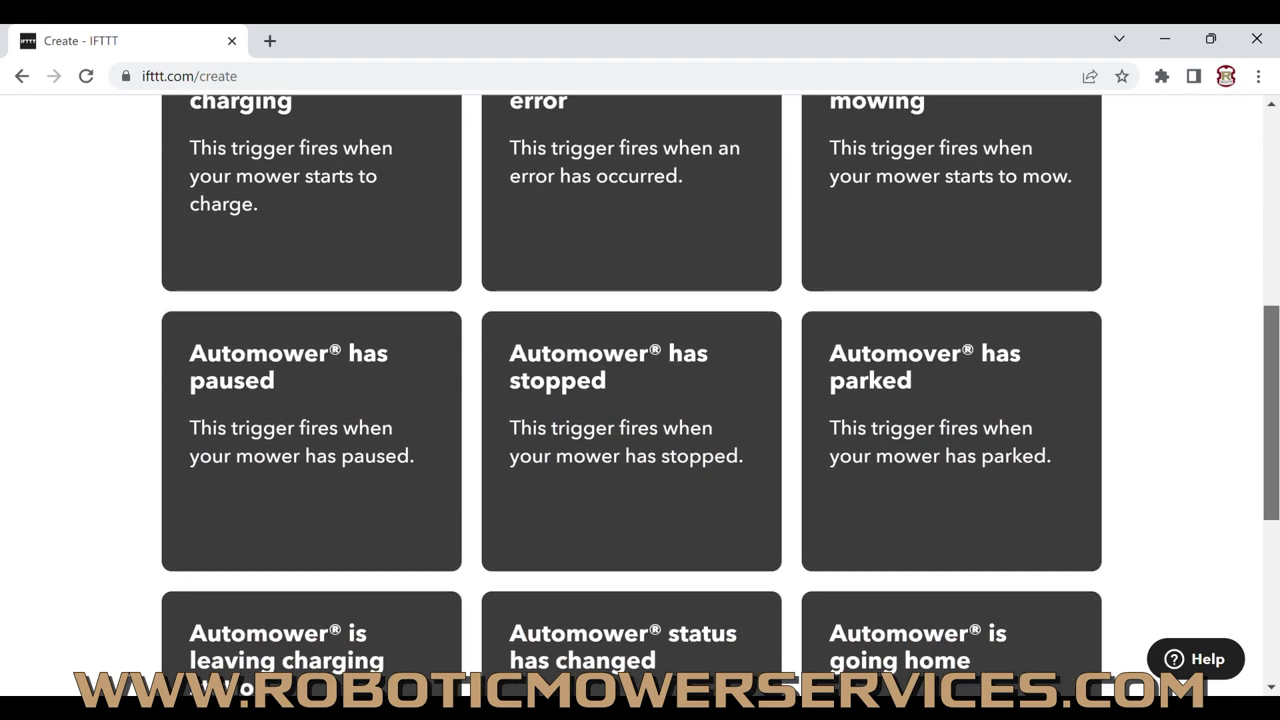
scroll(640, 395, "down", 4)
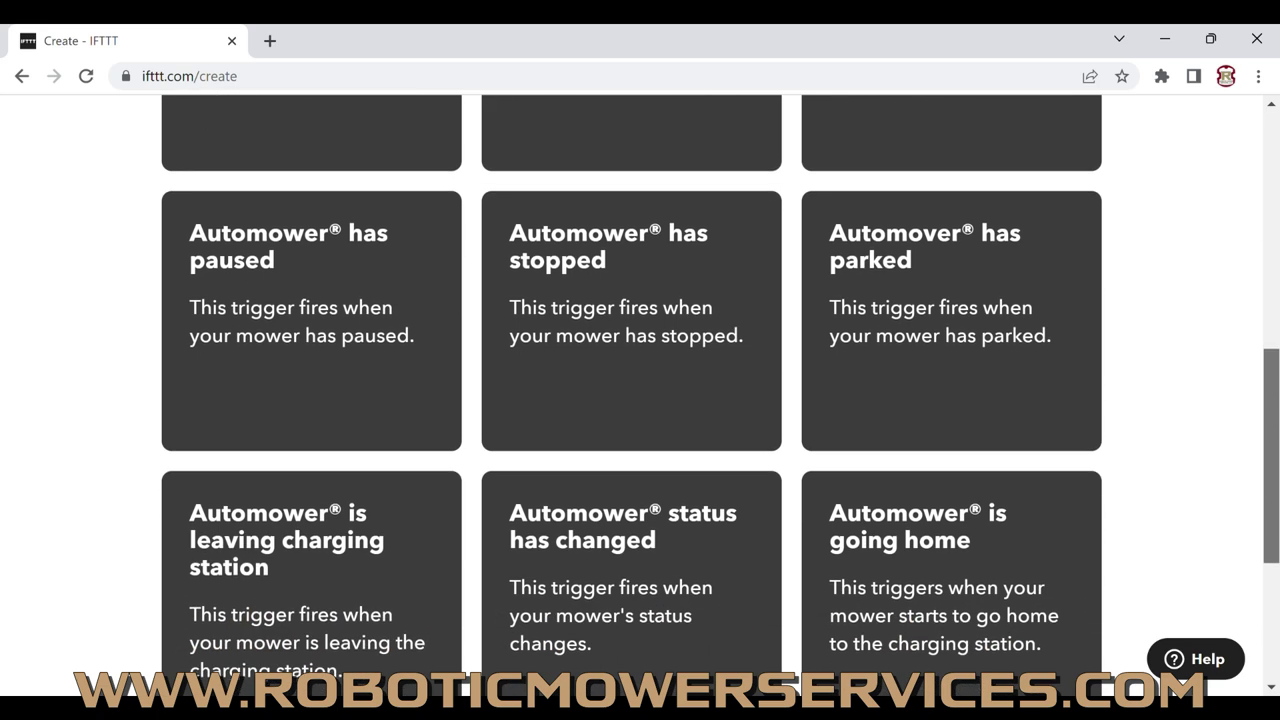
scroll(640, 395, "down", 3)
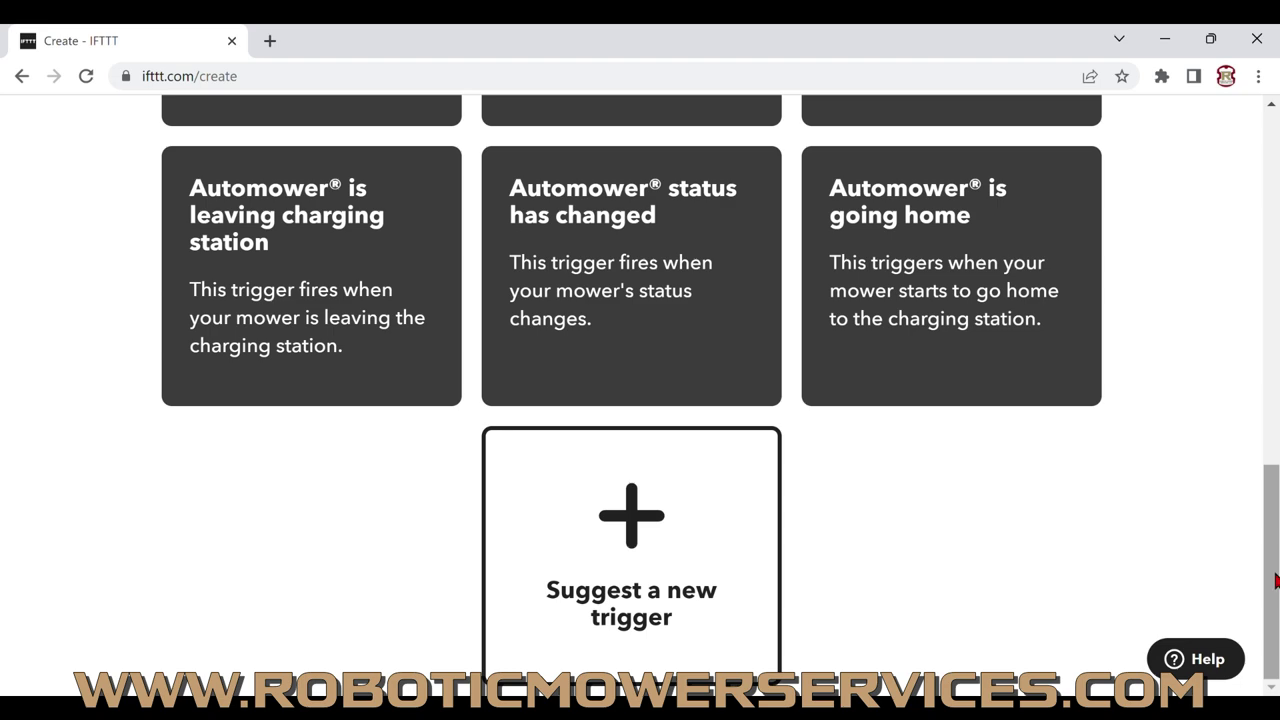
scroll(1276, 568, "up", 1)
left_click_drag(1276, 568, 1276, 510)
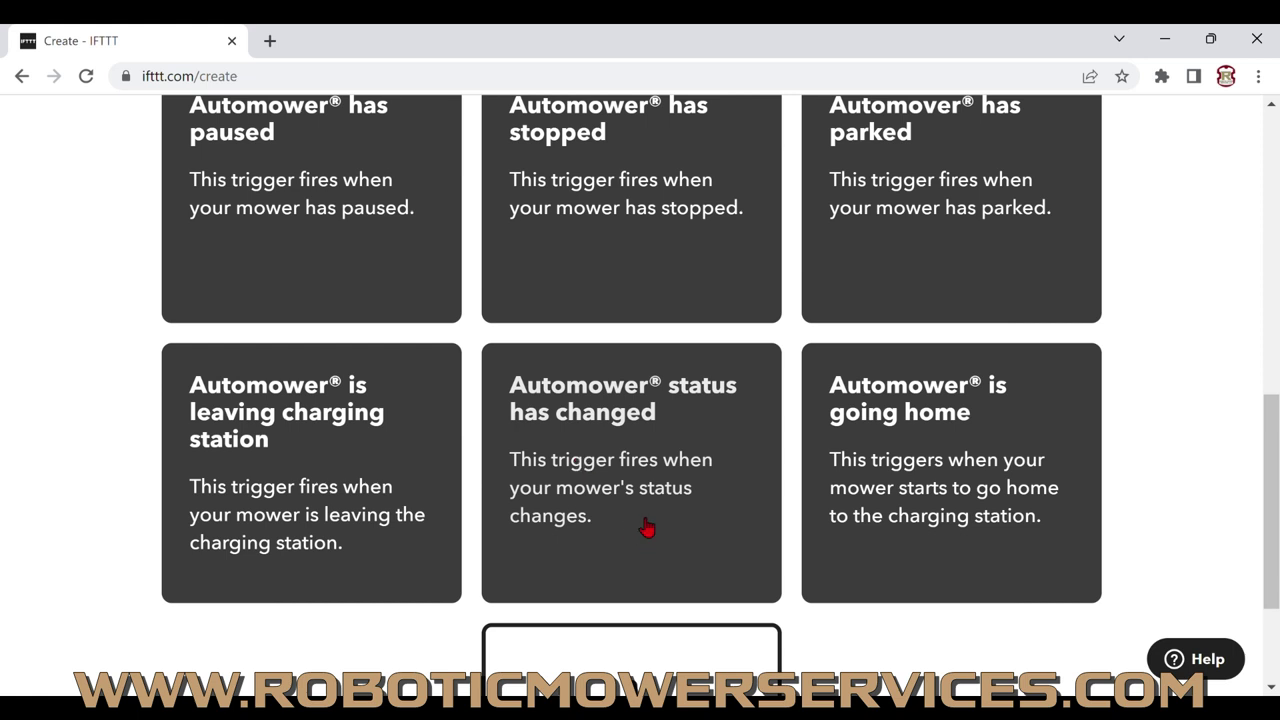
Choose 'Automower status has changed' as the trigger and go on to pick the action service
left_click(646, 527)
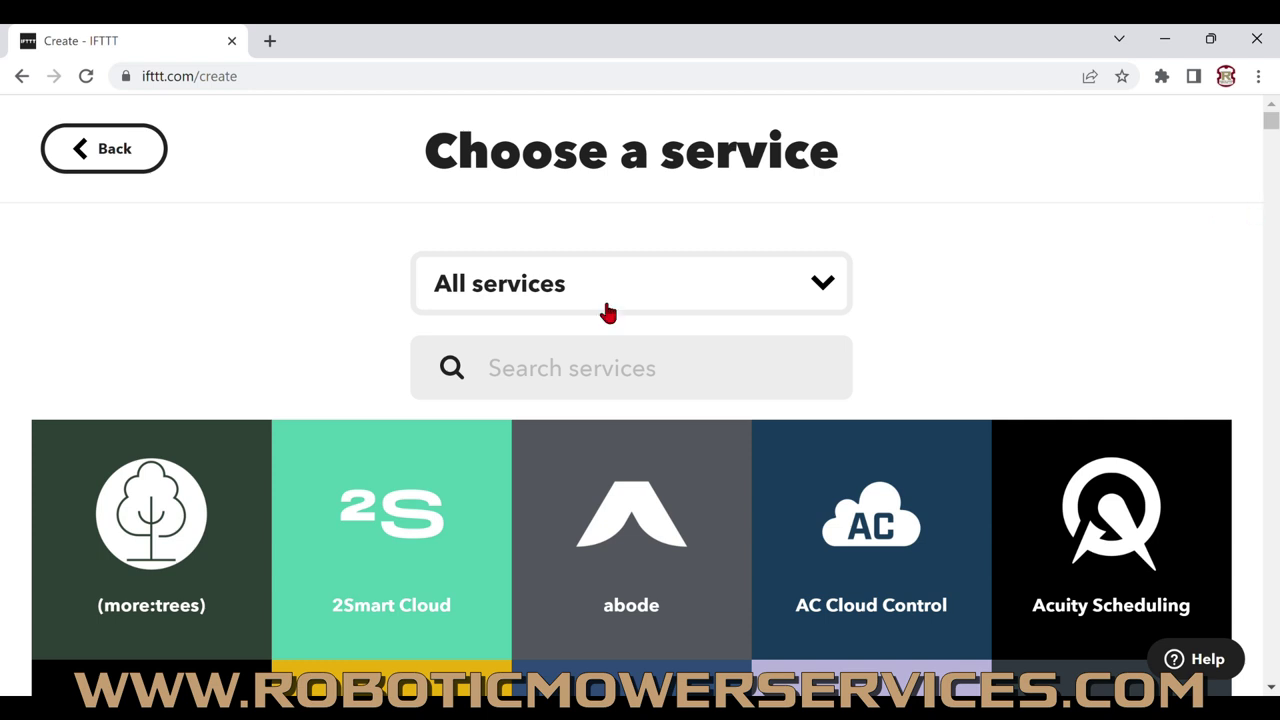
Search 'Google' and choose the Google Sheets action 'Add row to spreadsheet'
left_click(528, 380)
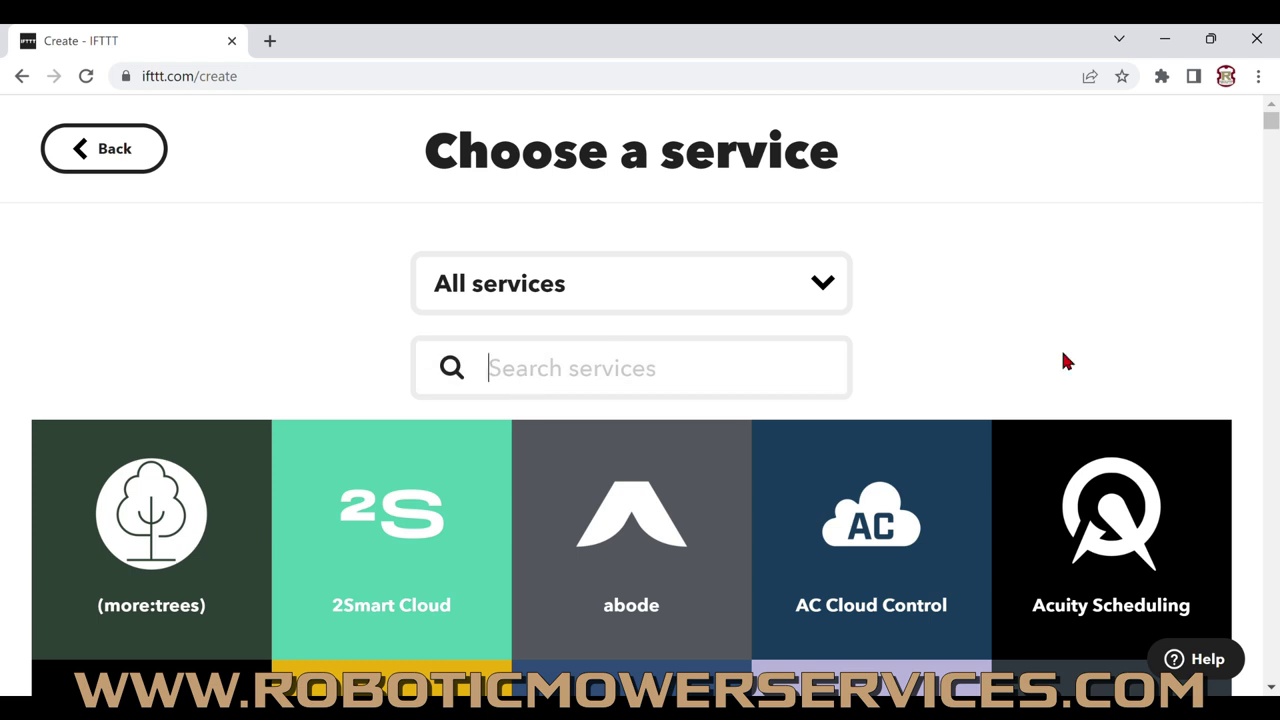
type("Google")
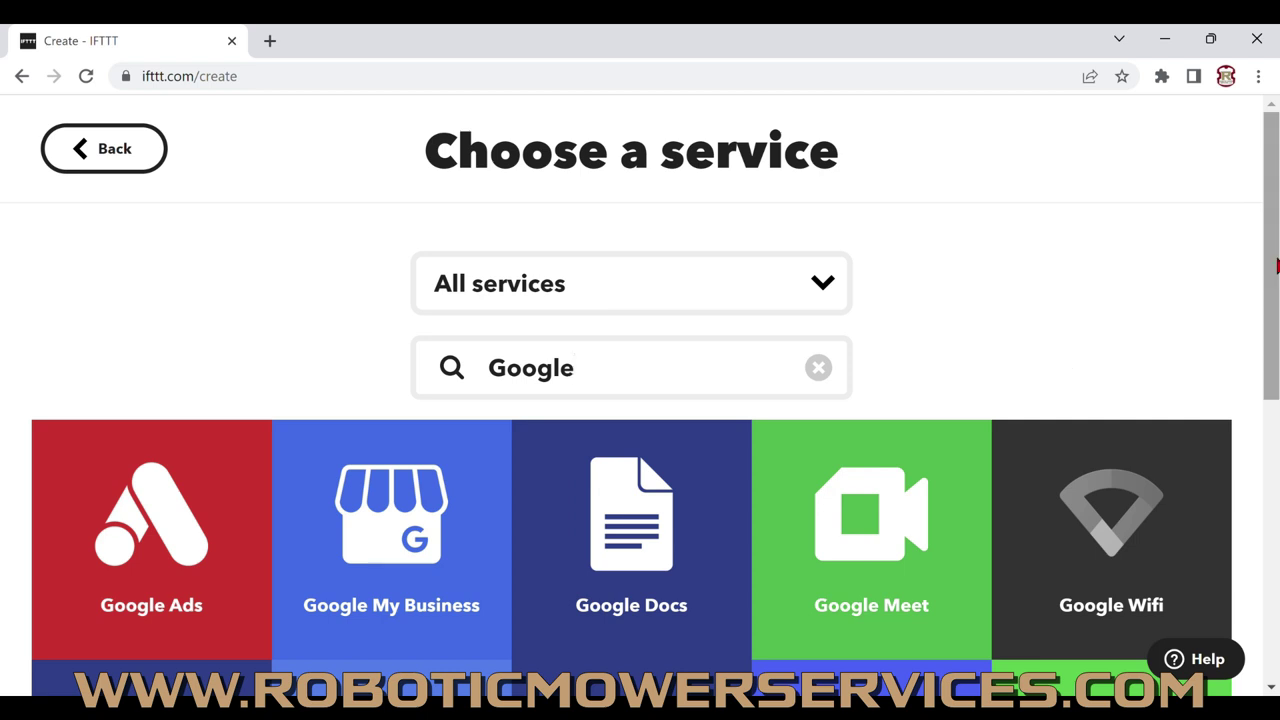
left_click_drag(1277, 245, 1277, 350)
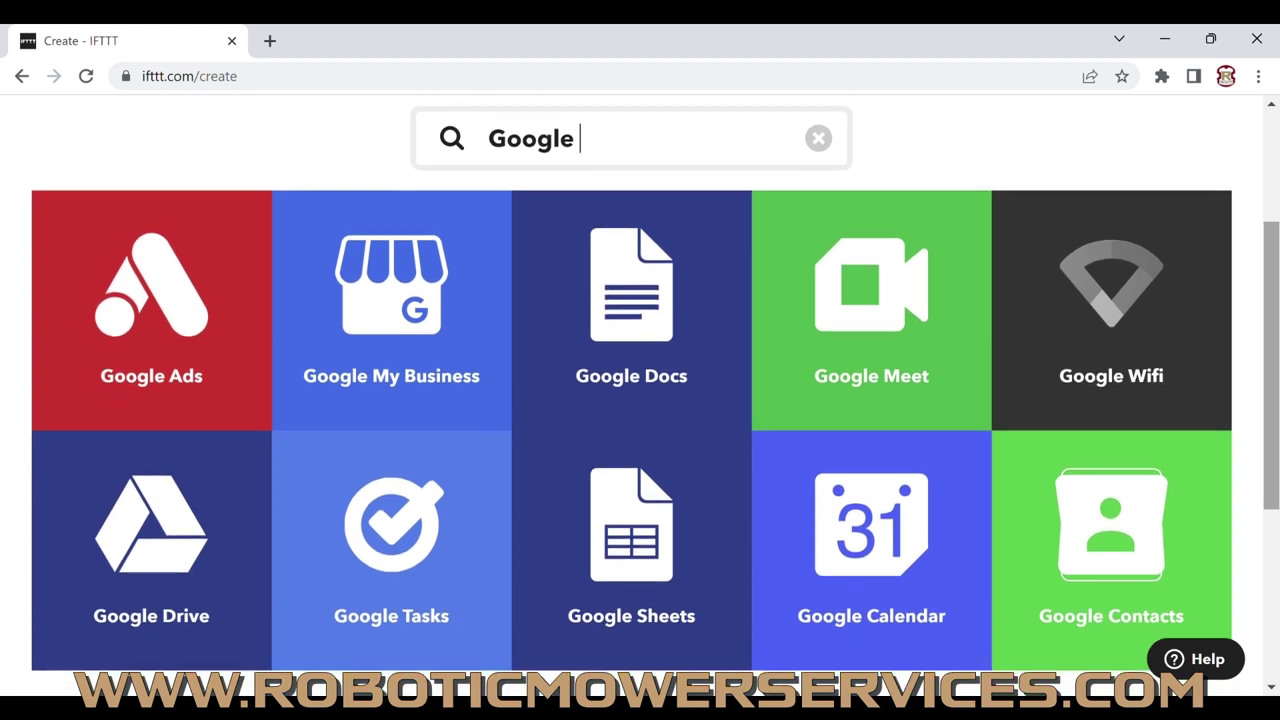
left_click(625, 551)
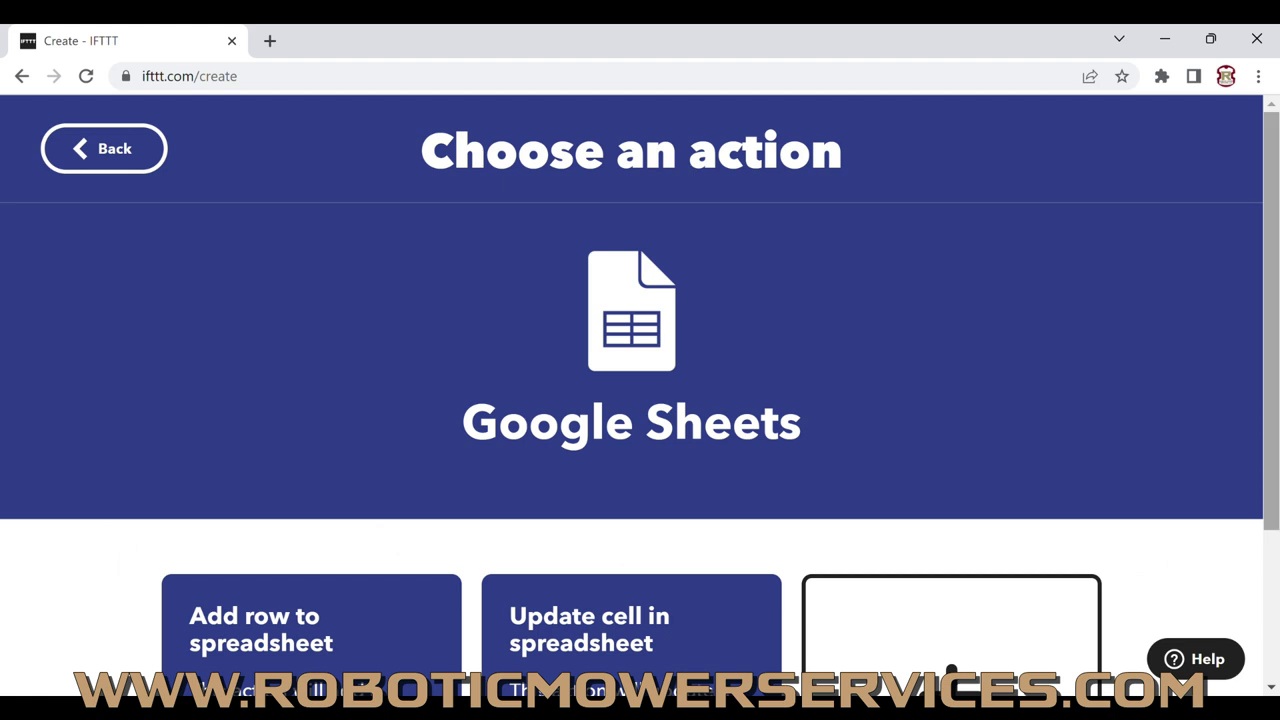
left_click_drag(1277, 226, 1277, 376)
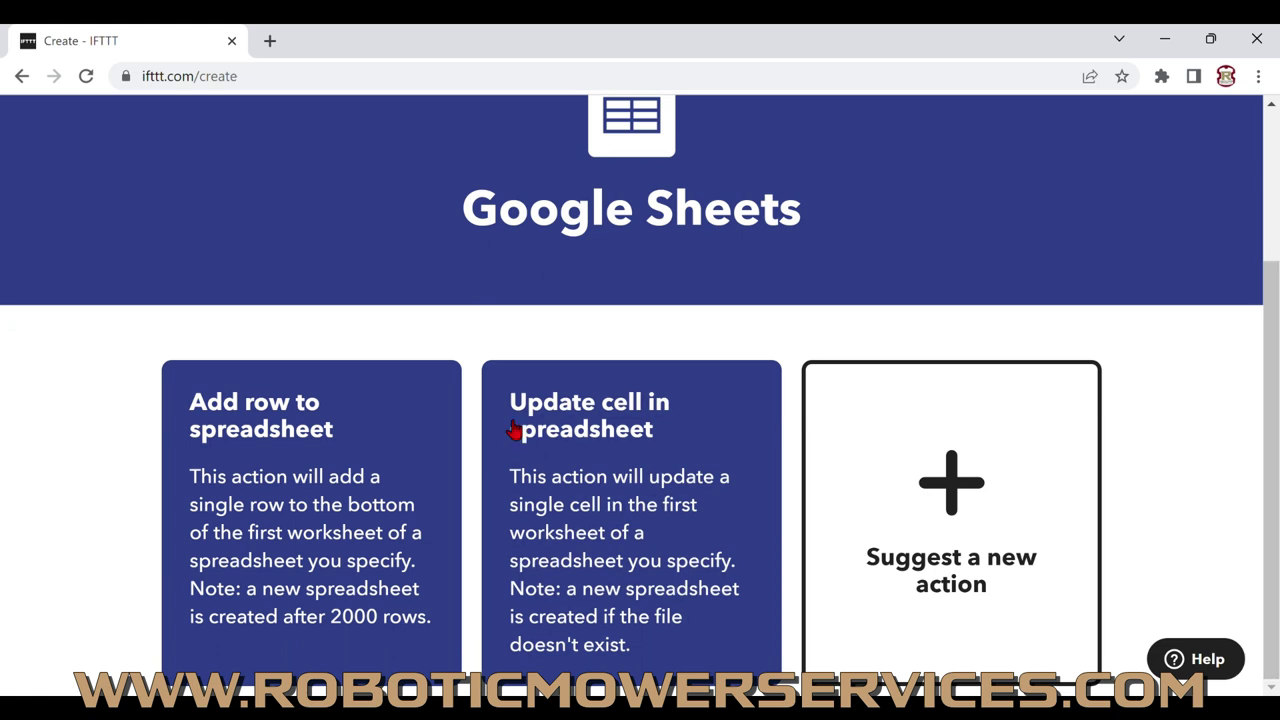
left_click(286, 451)
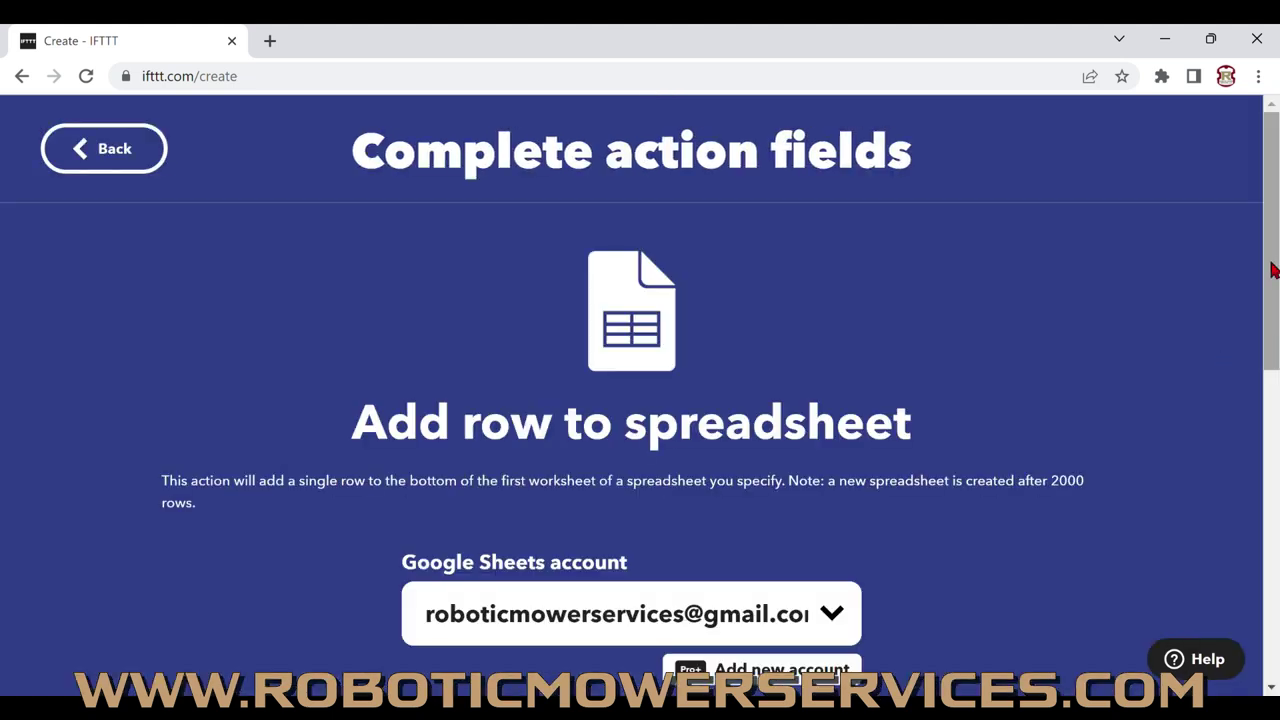
Rename the spreadsheet from the Automower_ prefix to '450X(H) status_log'
left_click_drag(1275, 262, 1277, 485)
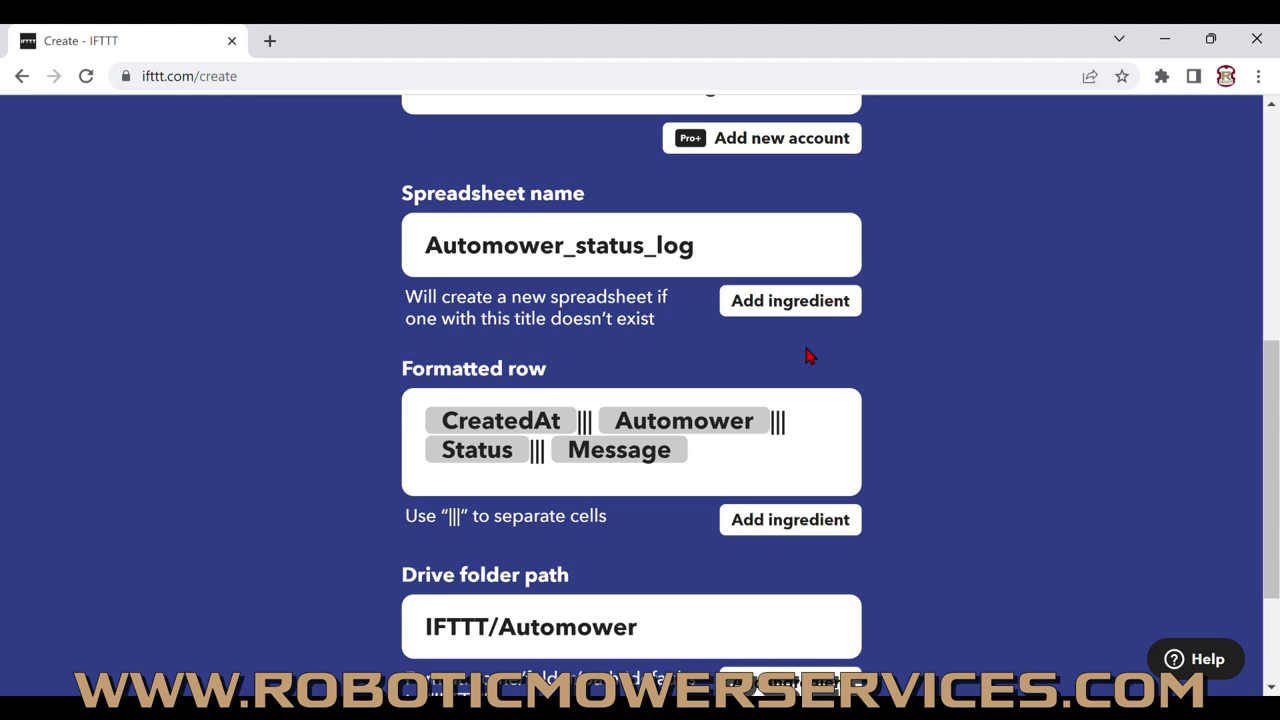
left_click(589, 266)
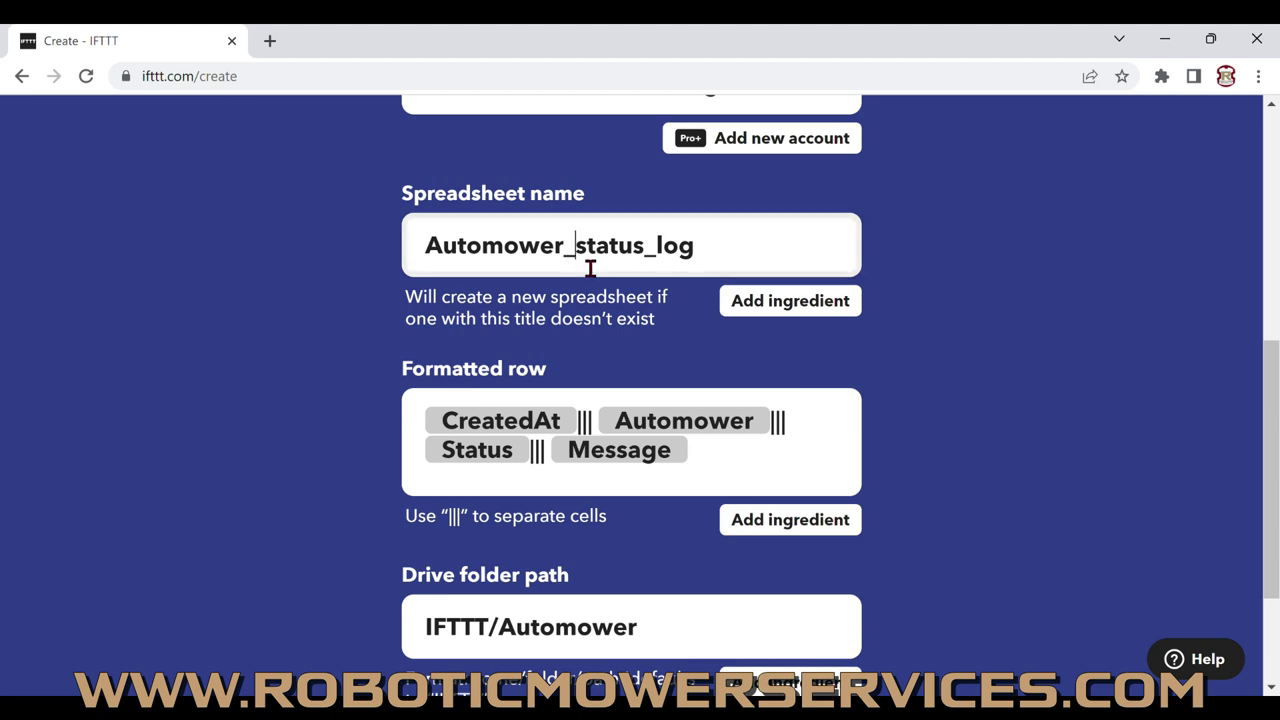
key("BackSpace")
key("BackSpace")
key("BackSpace")
key("BackSpace")
key("BackSpace")
key("BackSpace")
key("BackSpace")
key("BackSpace")
key("BackSpace")
key("BackSpace")
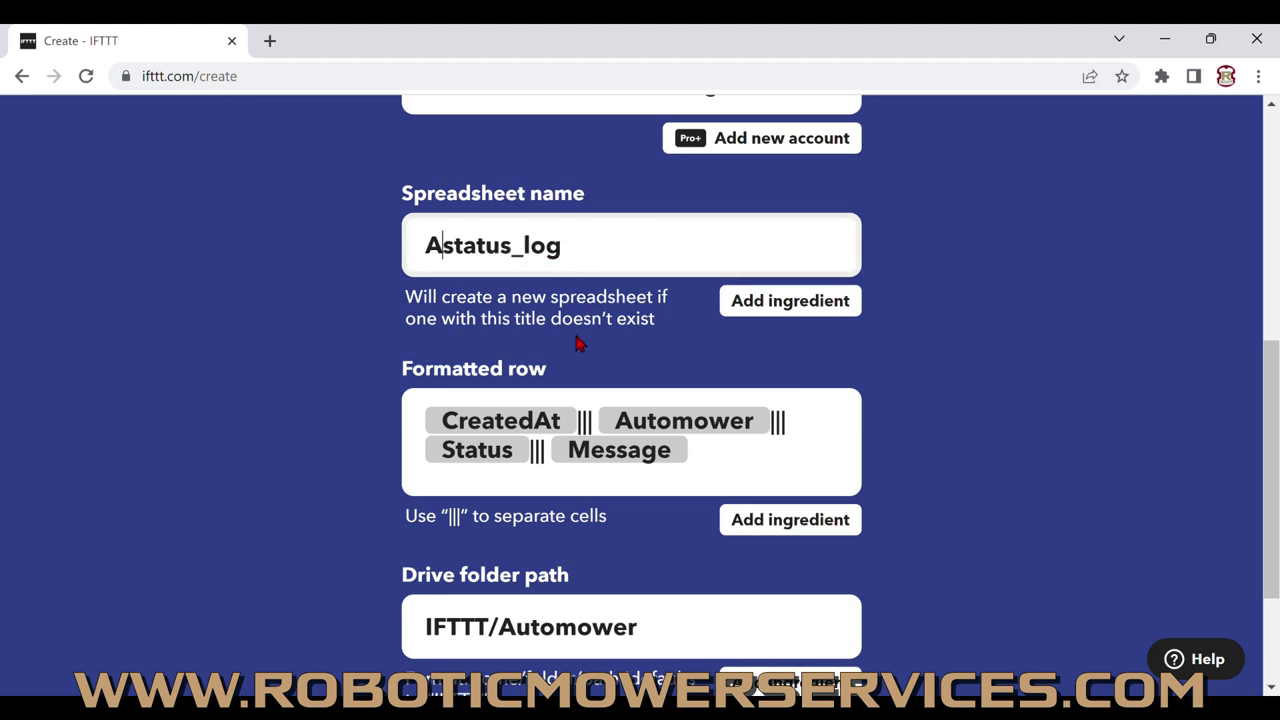
type("450")
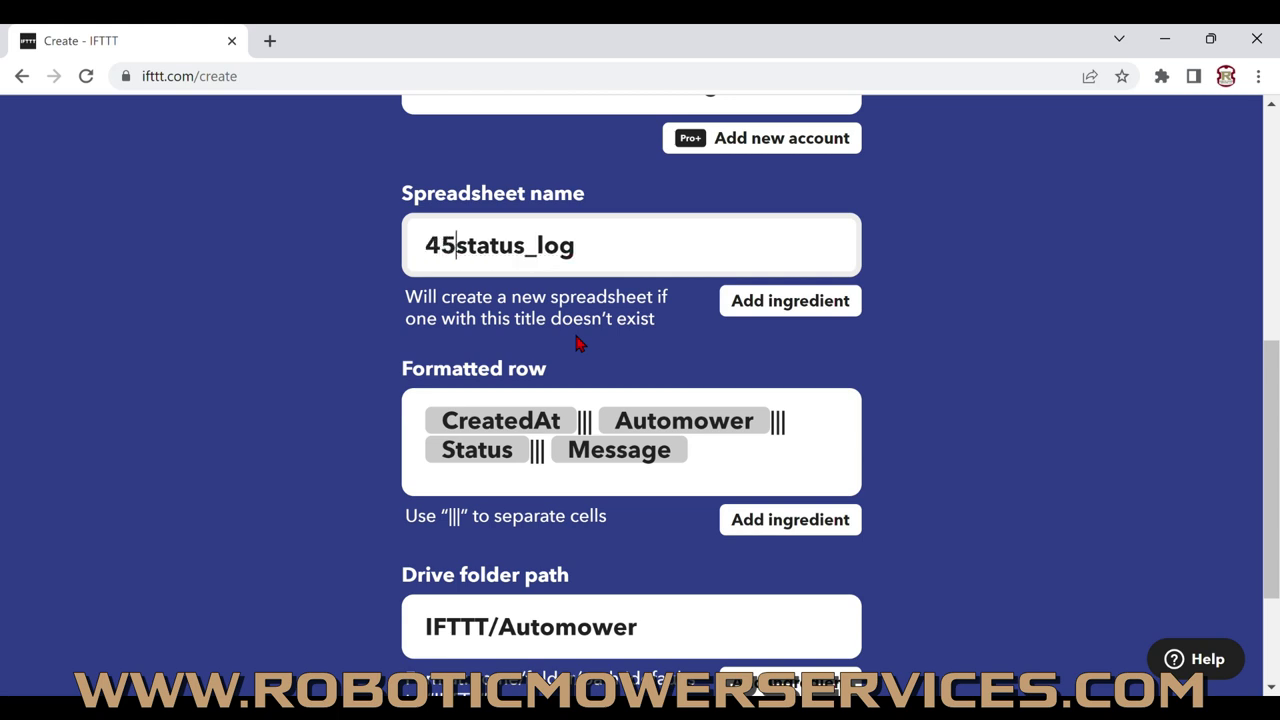
type("X(H)")
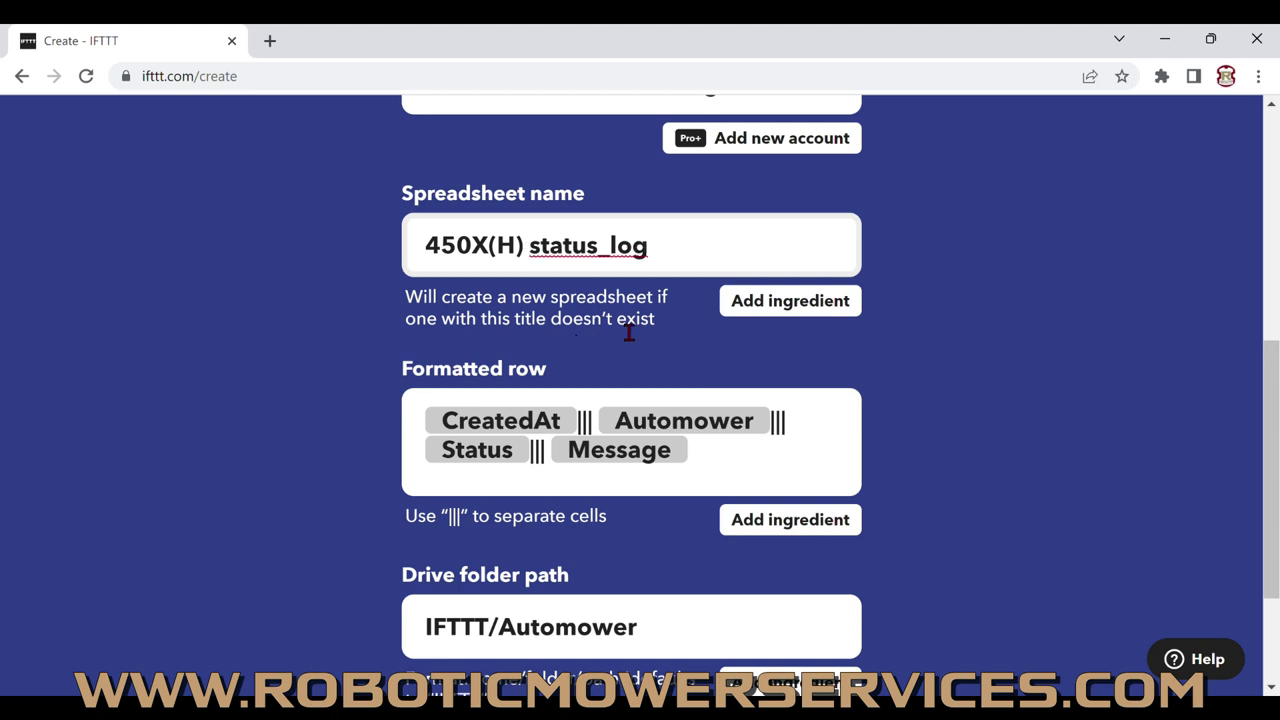
left_click(911, 461)
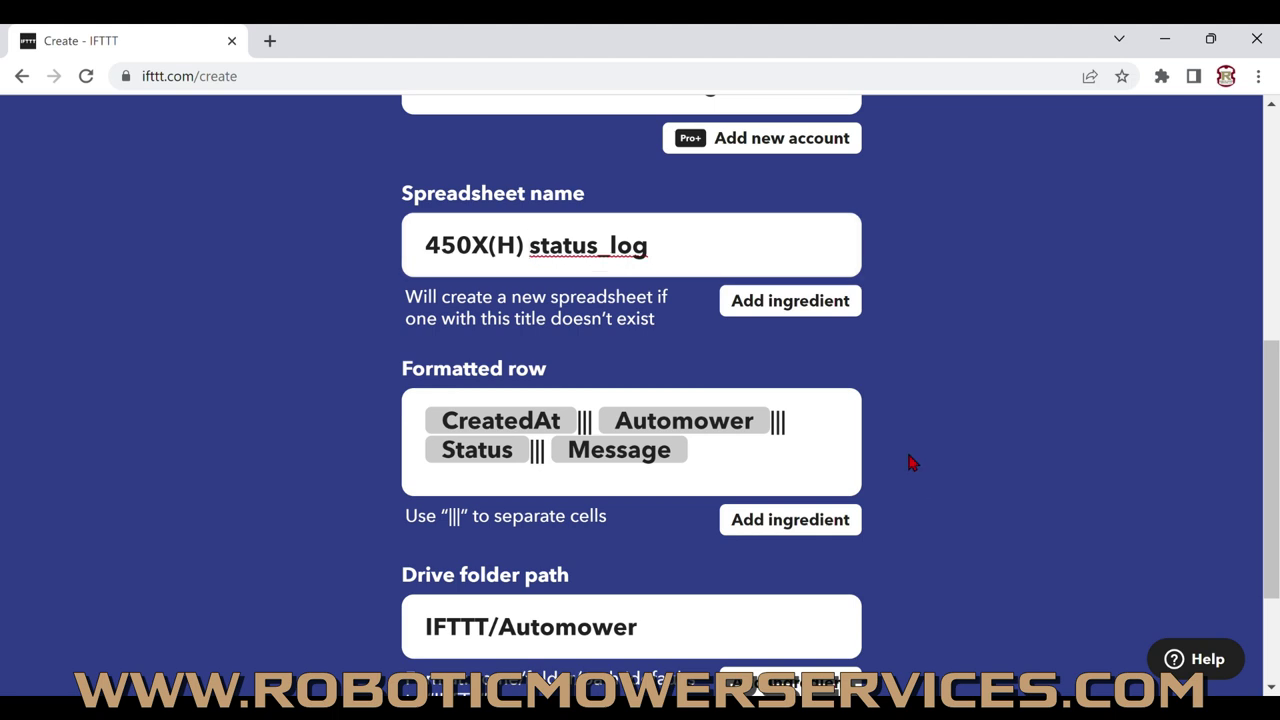
Append the Timestamp ingredient to the formatted row and create the action
left_click(783, 523)
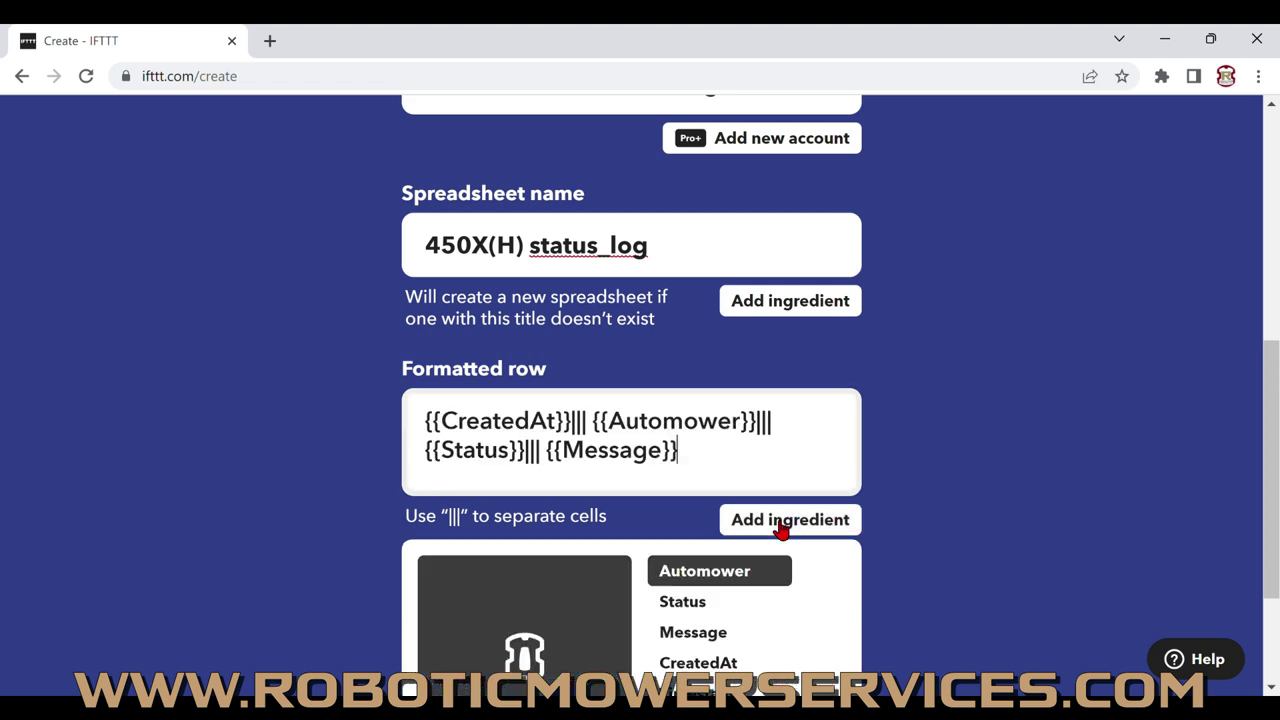
left_click_drag(1276, 350, 1276, 436)
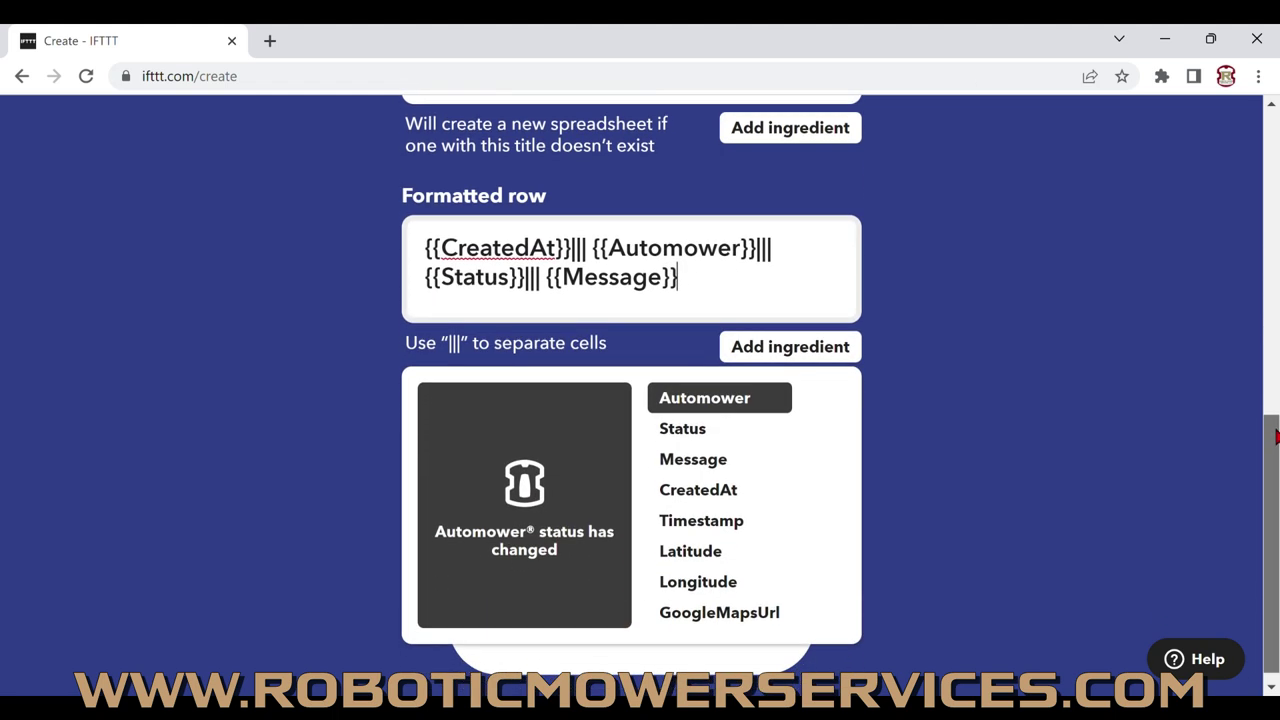
left_click(701, 523)
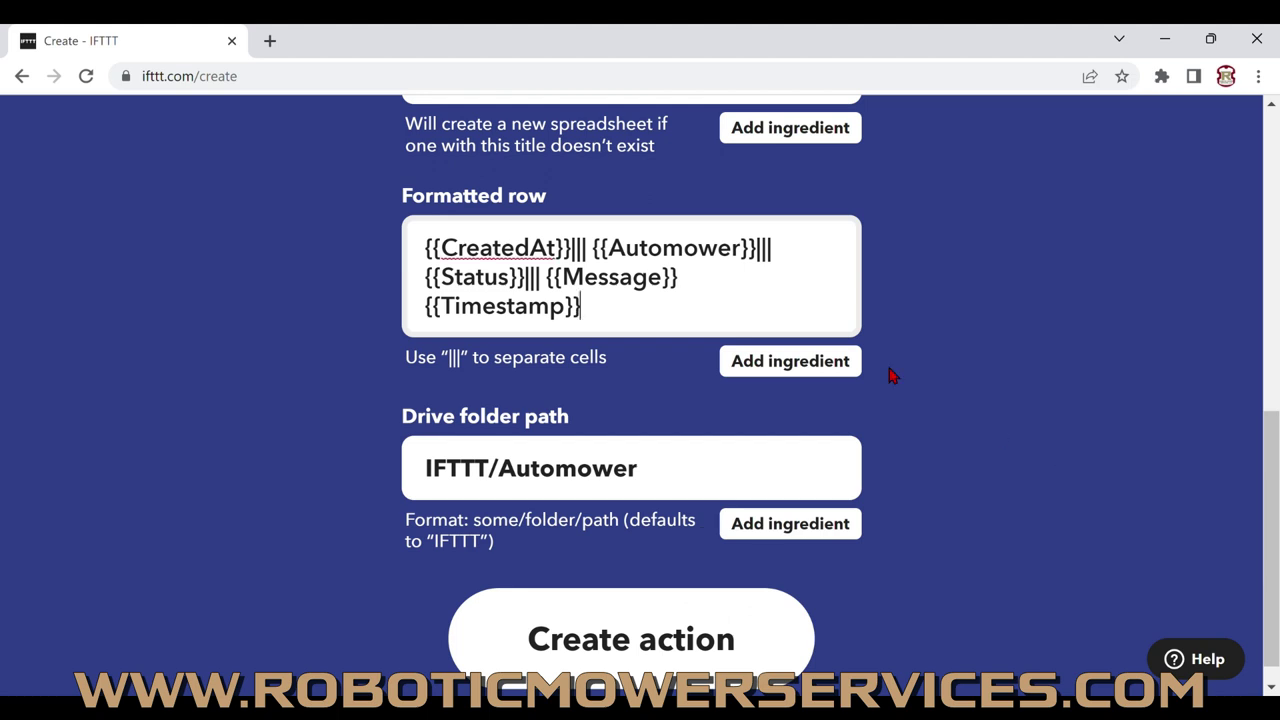
left_click(792, 367)
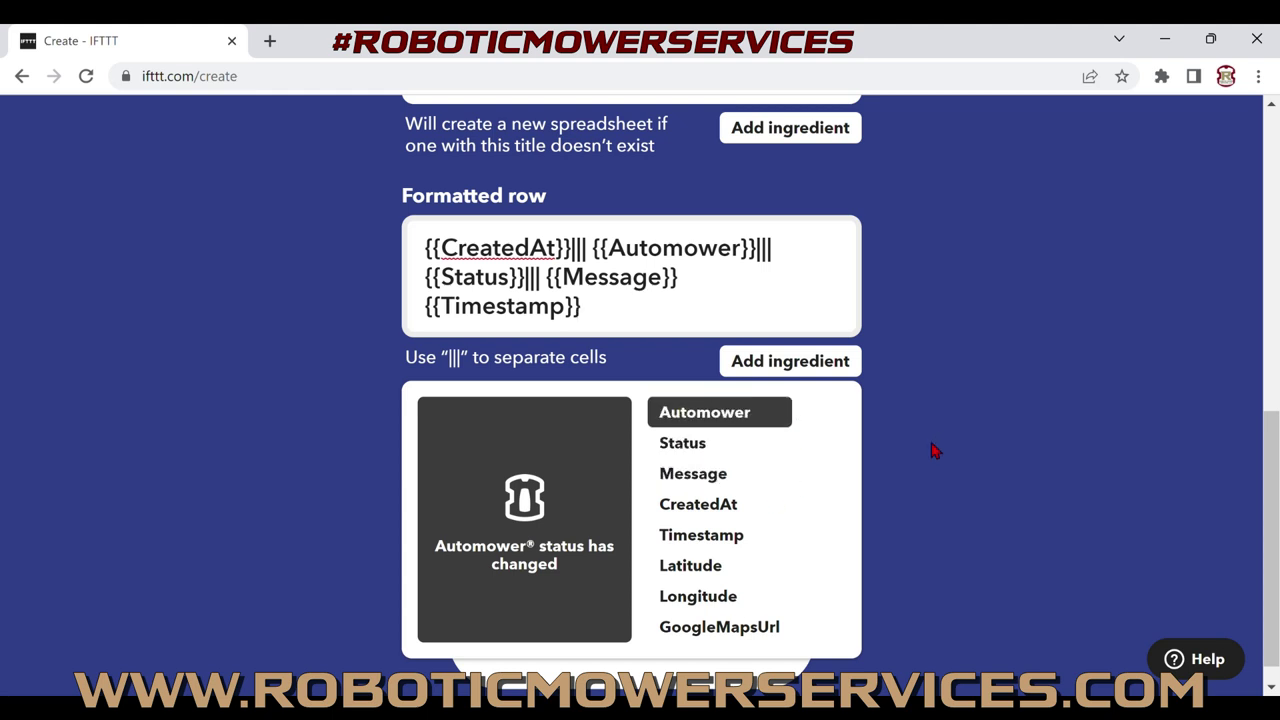
left_click(966, 494)
scroll(1273, 455, "down", 2)
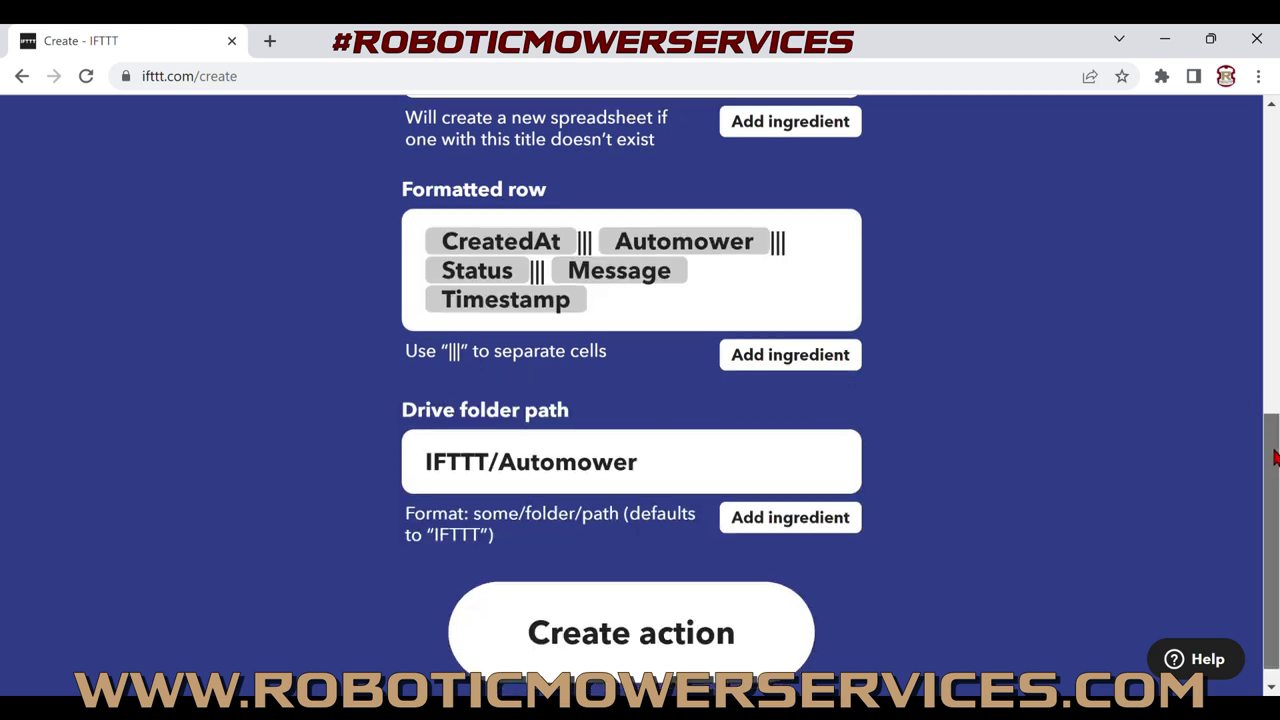
scroll(1273, 455, "down", 1)
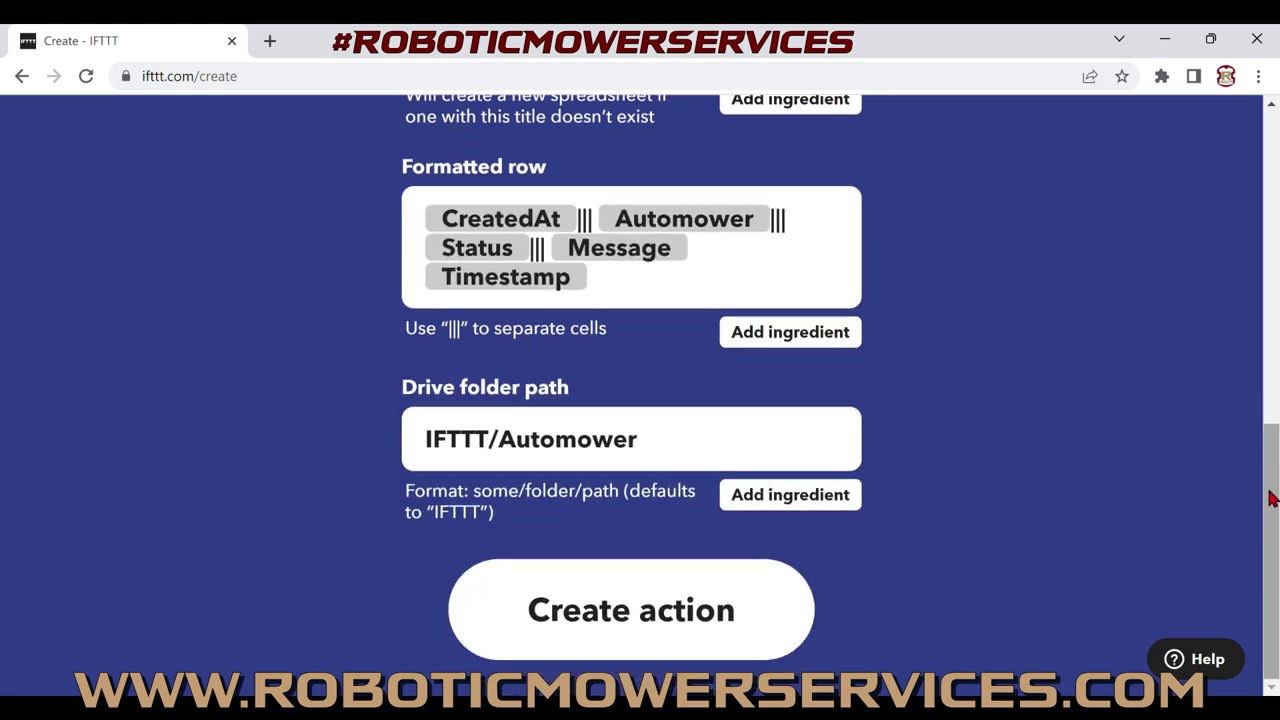
left_click(657, 618)
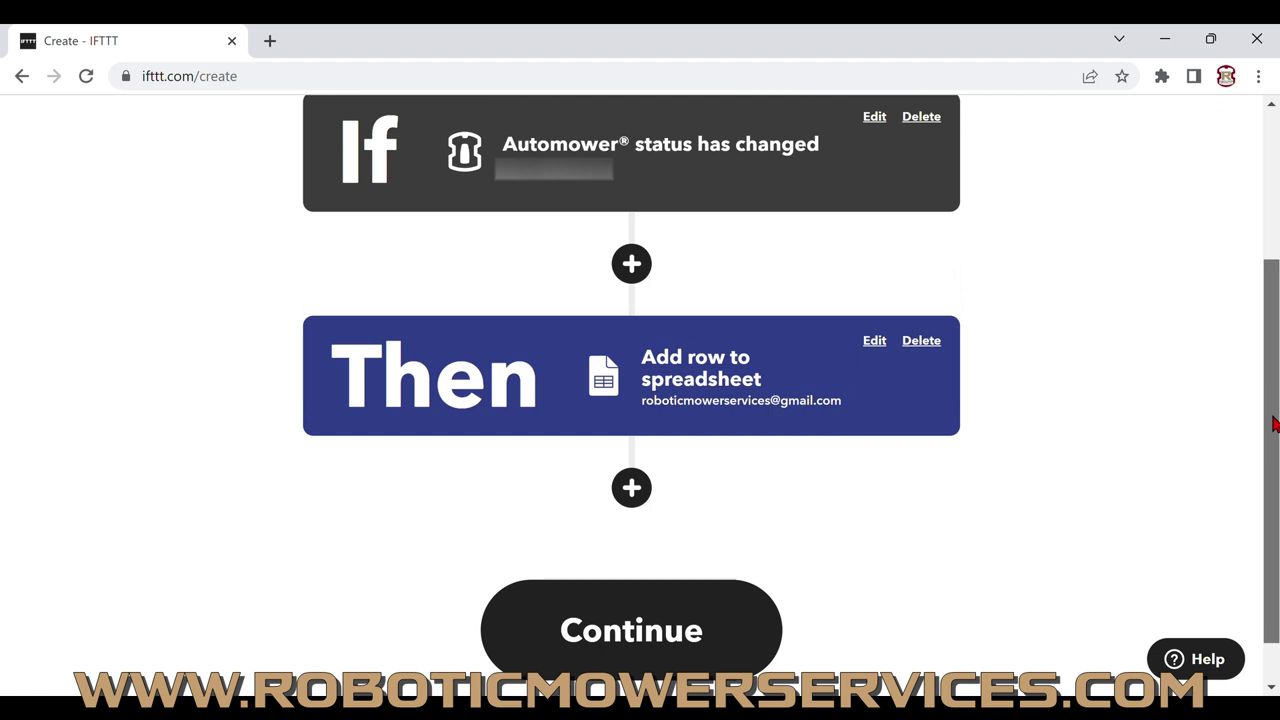
Continue to Review and finish, then finish the RMS 450X(H) status-logging applet
left_click(631, 630)
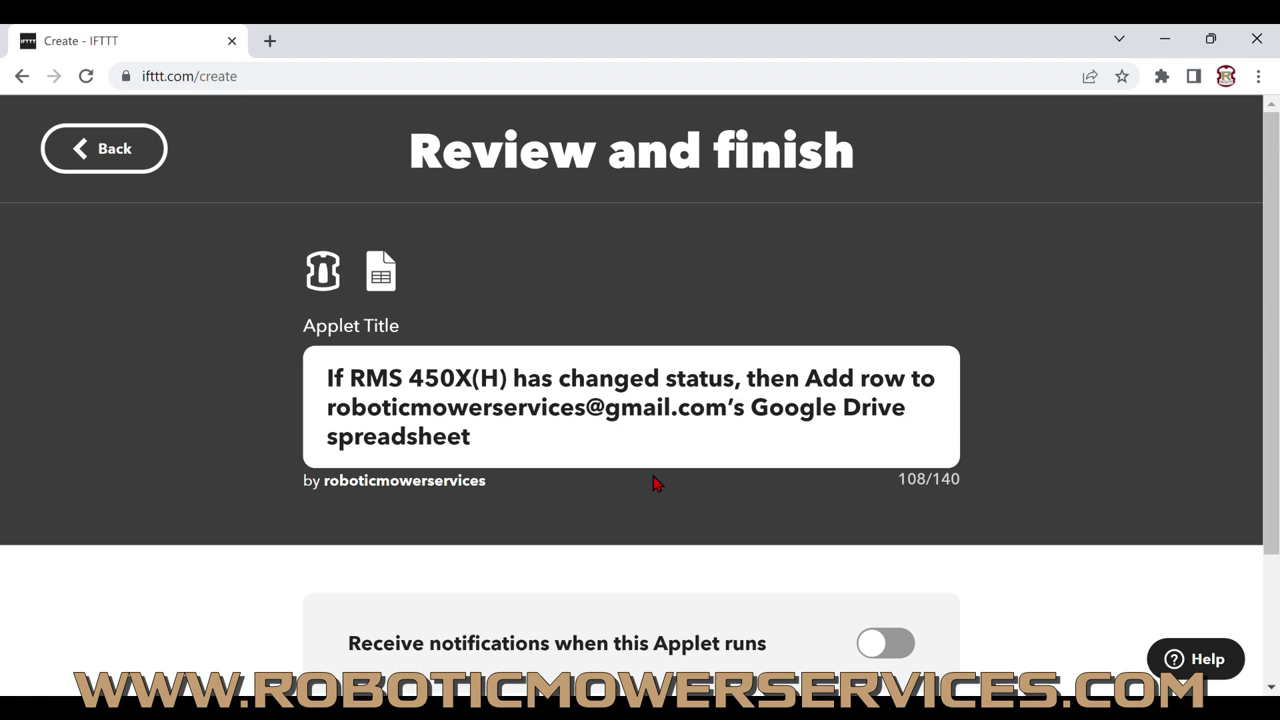
left_click_drag(1271, 206, 1271, 330)
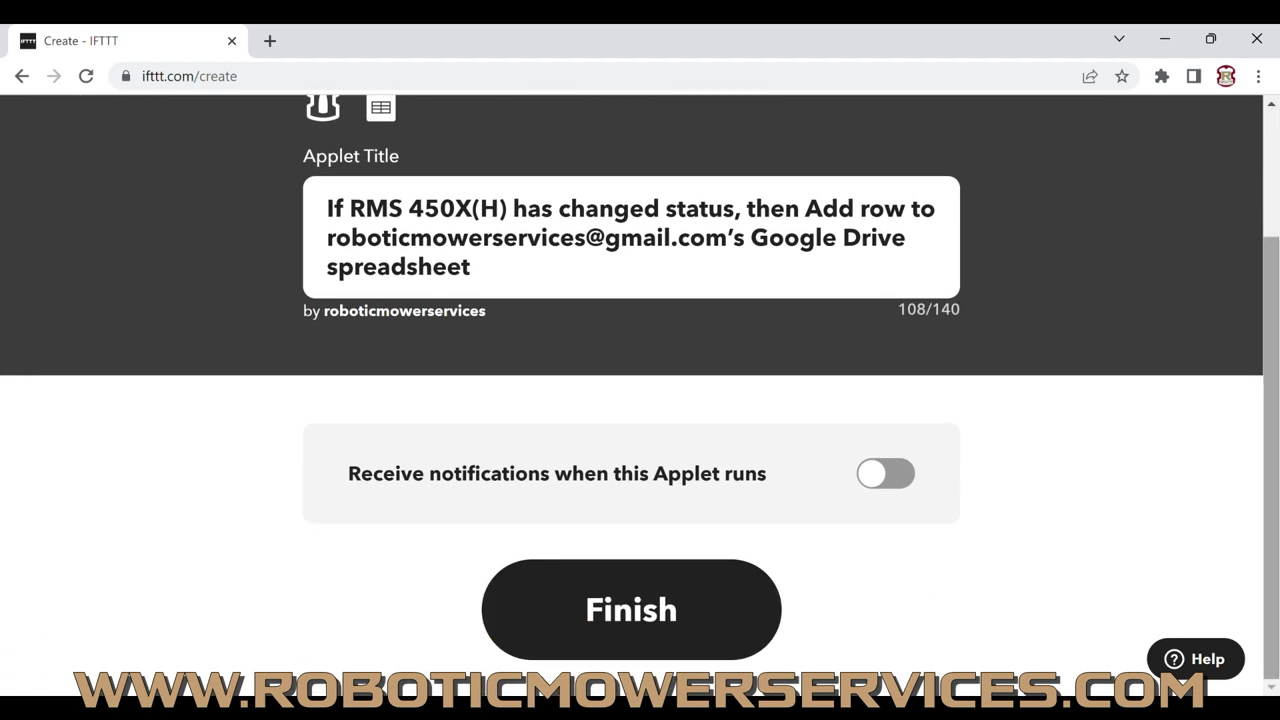
left_click(617, 610)
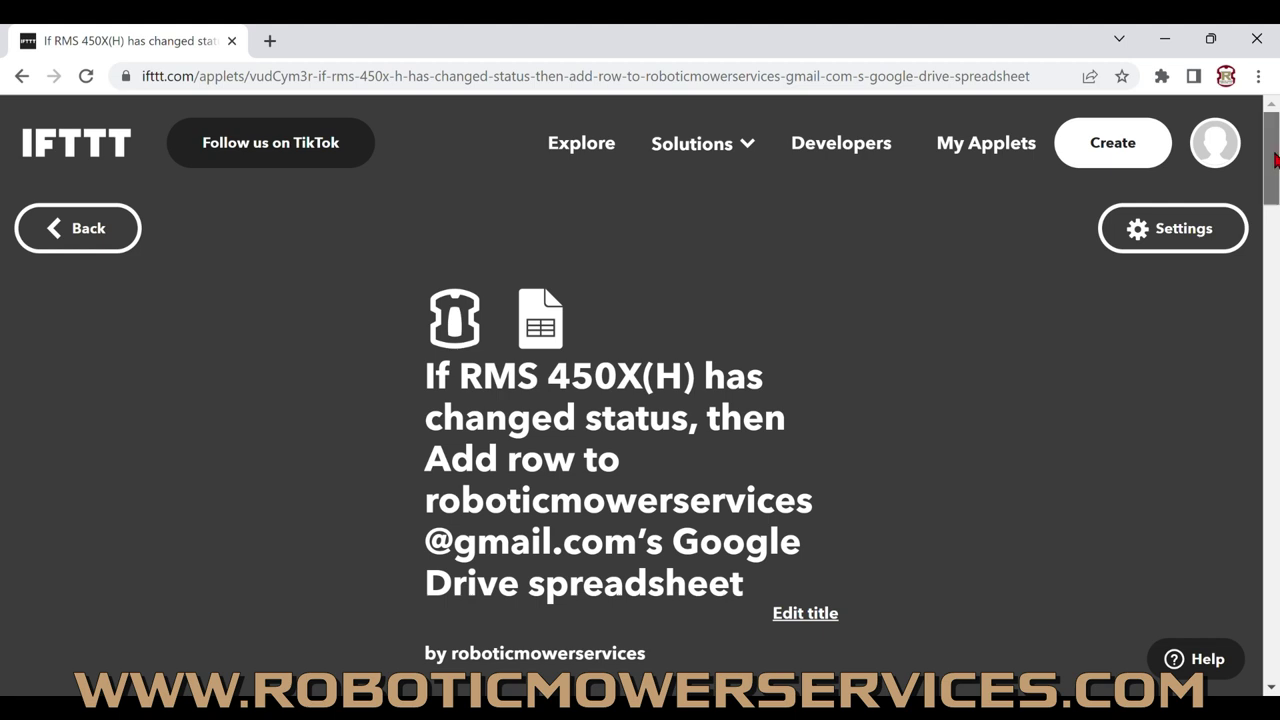
Scroll down through the new status-logging applet's page
scroll(1276, 175, "down", 2)
scroll(1276, 180, "down", 3)
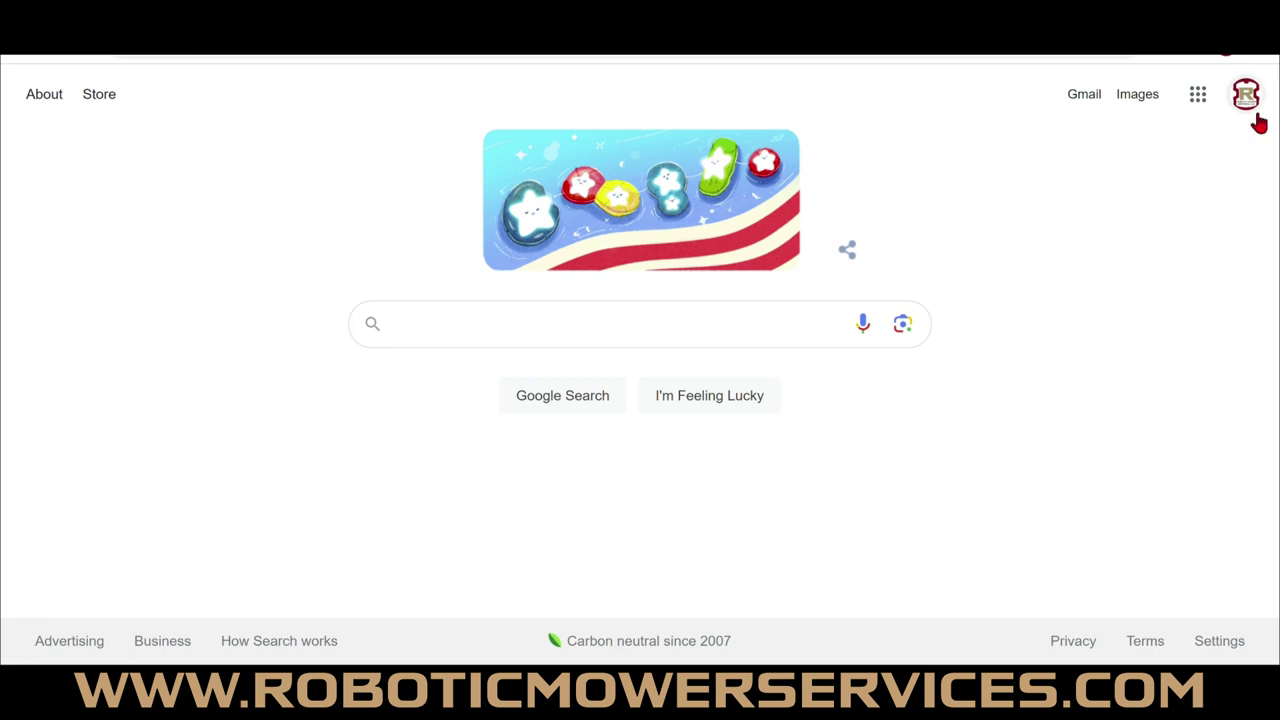
Open Google Sheets from the apps grid and open the 435X_status_log spreadsheet
left_click(1203, 95)
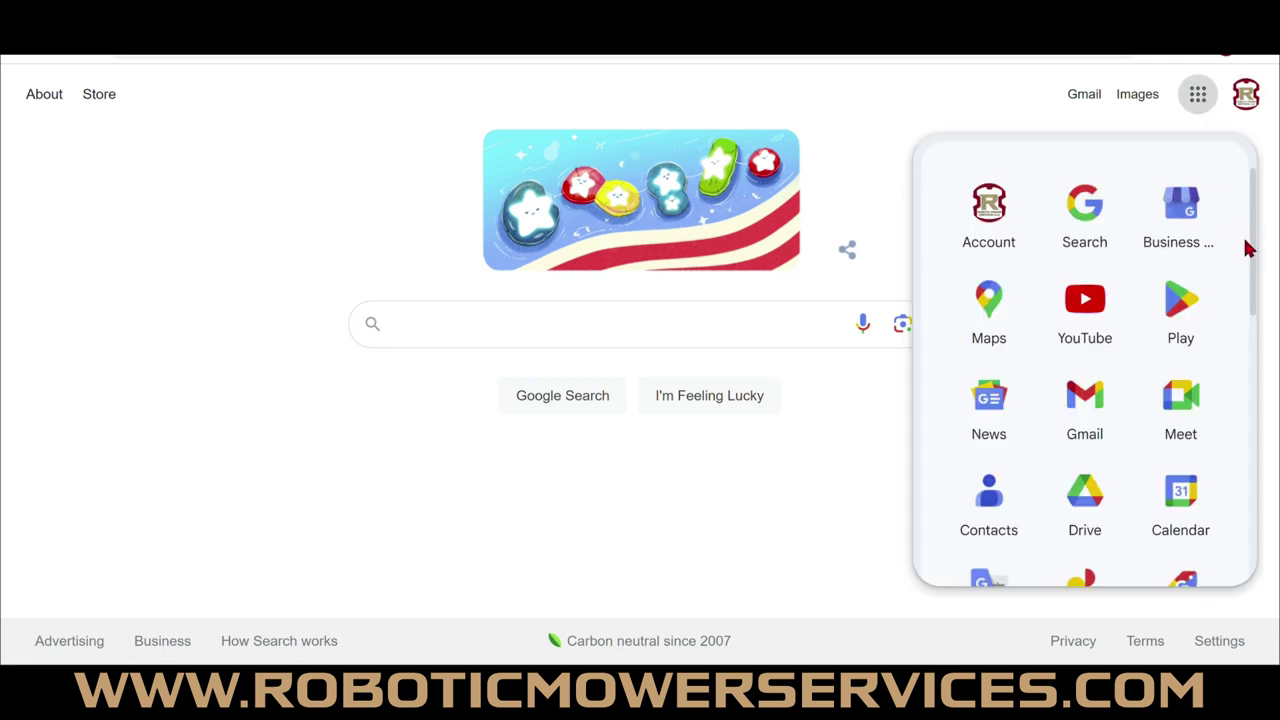
left_click_drag(1251, 266, 1257, 376)
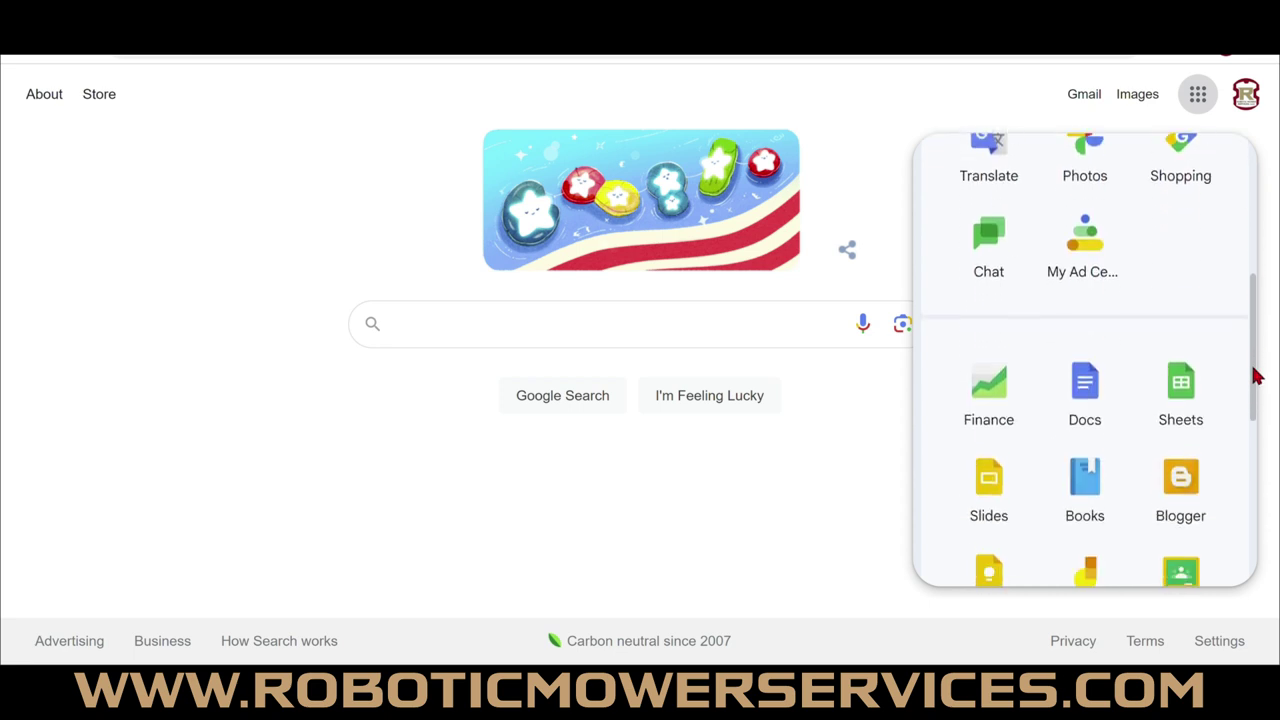
left_click(1185, 393)
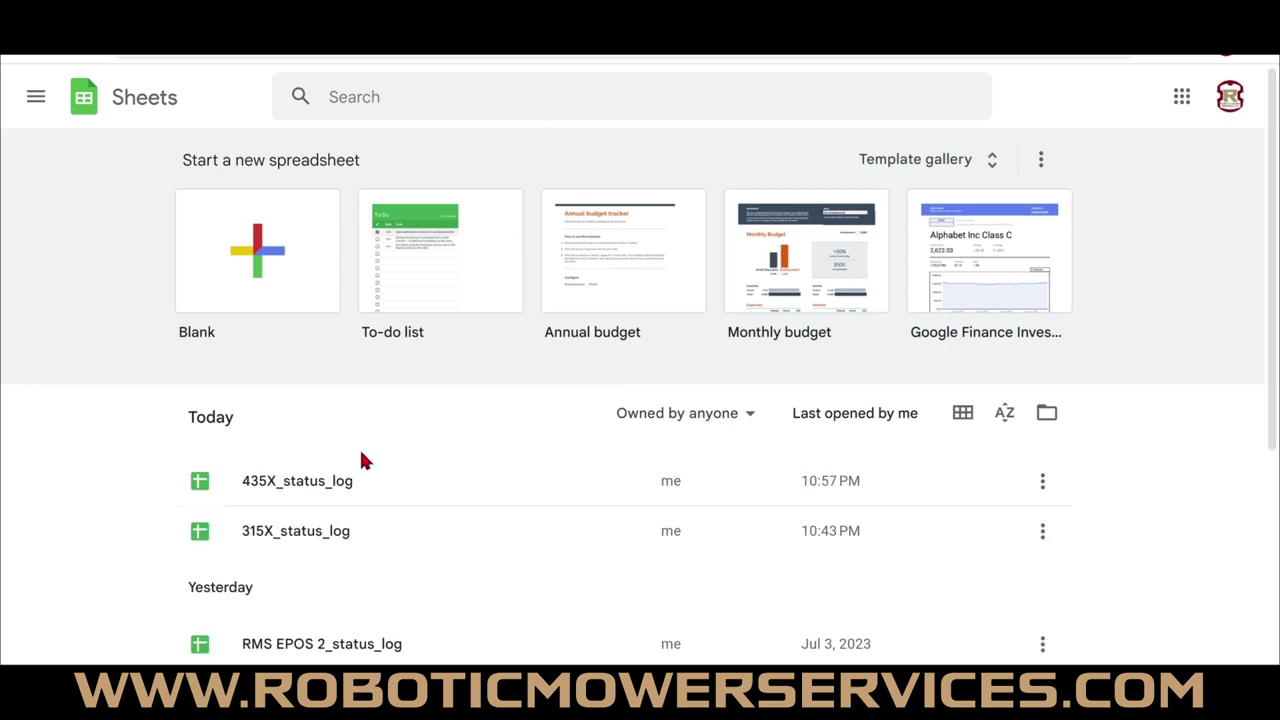
left_click(311, 488)
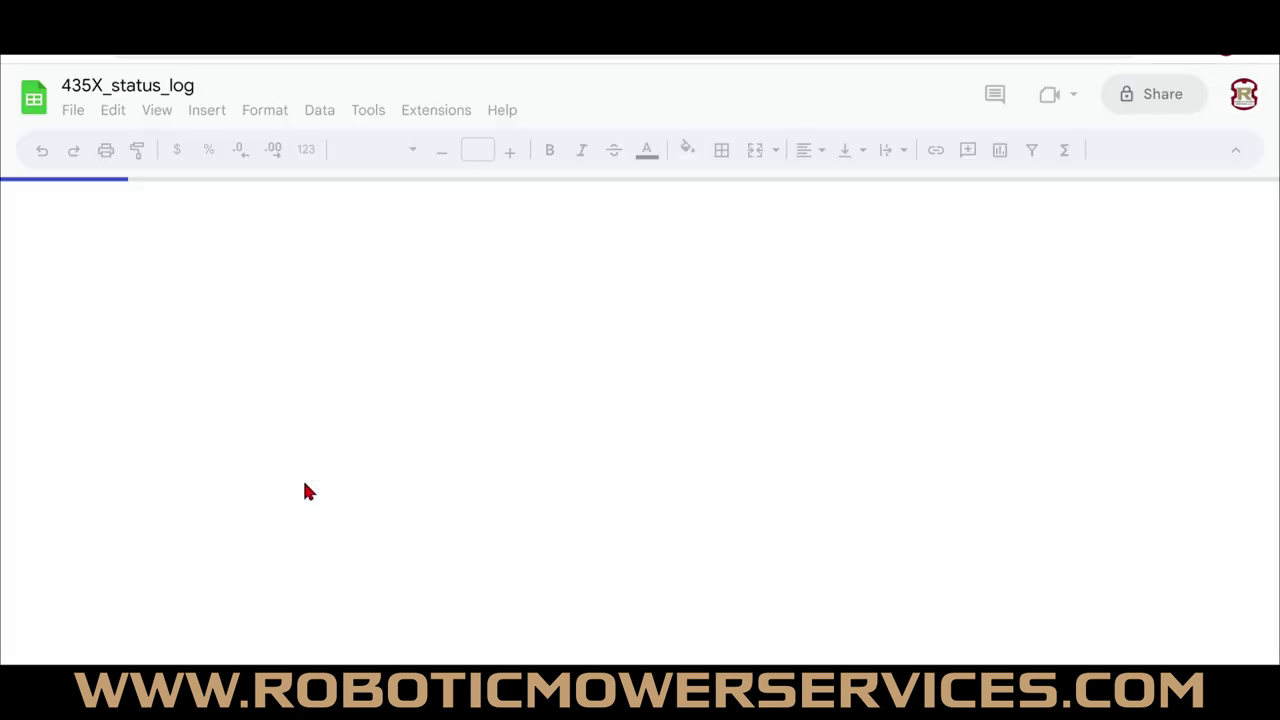